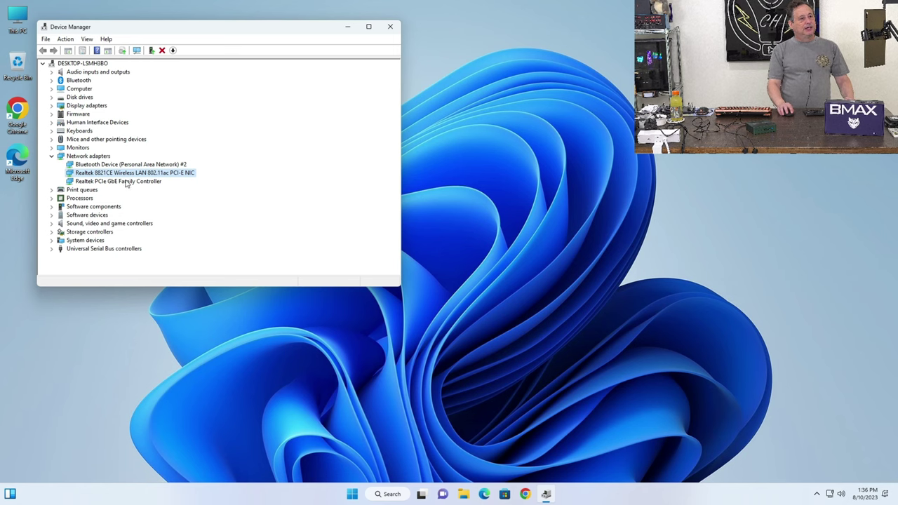
- Close Device Manager and review this PC's device and Windows specifications in its properties, closing the page when done
{"action": "left_click", "coordinate": [390, 27]}
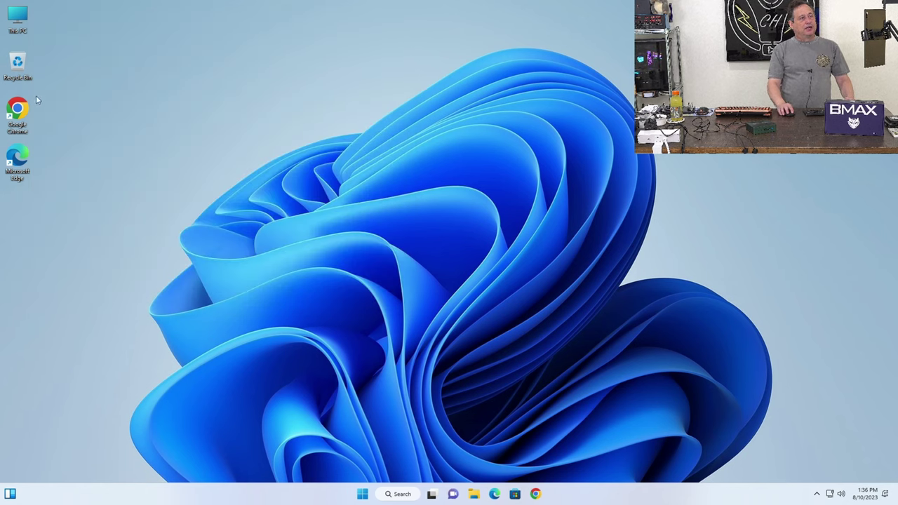
{"action": "right_click", "coordinate": [19, 25]}
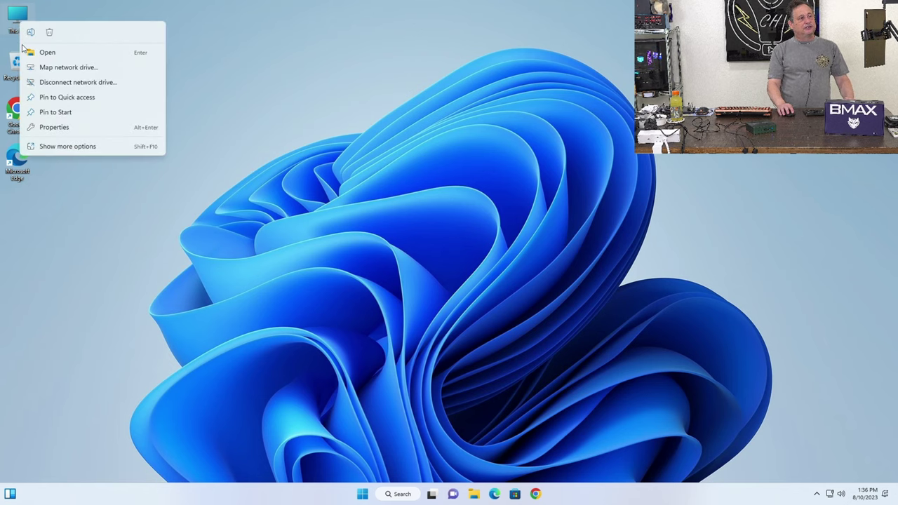
{"action": "left_click", "coordinate": [42, 126]}
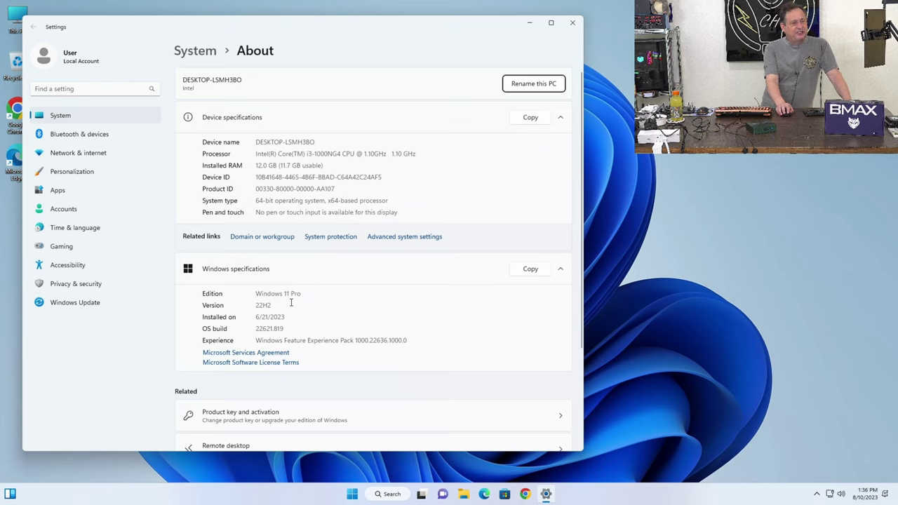
{"action": "scroll", "coordinate": [291, 302], "scroll_direction": "down", "scroll_amount": 3}
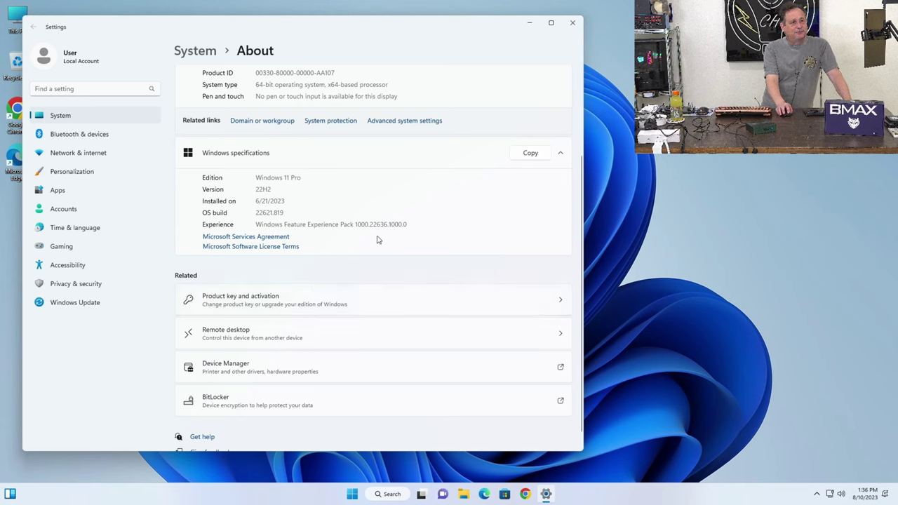
{"action": "left_click", "coordinate": [572, 24]}
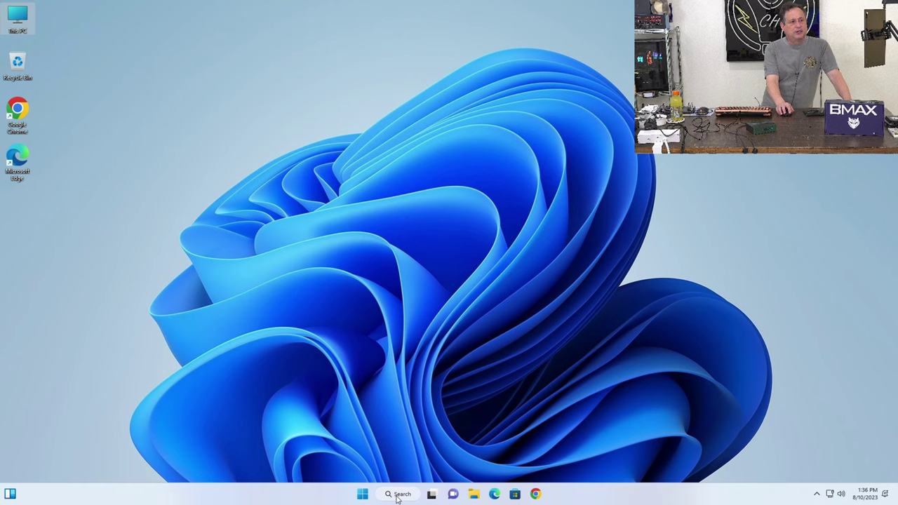
- Complete Microsoft Edge's first-run setup without signing in, turning off the browsing-data import and personalisation options, and close the browser
{"action": "left_click", "coordinate": [495, 494]}
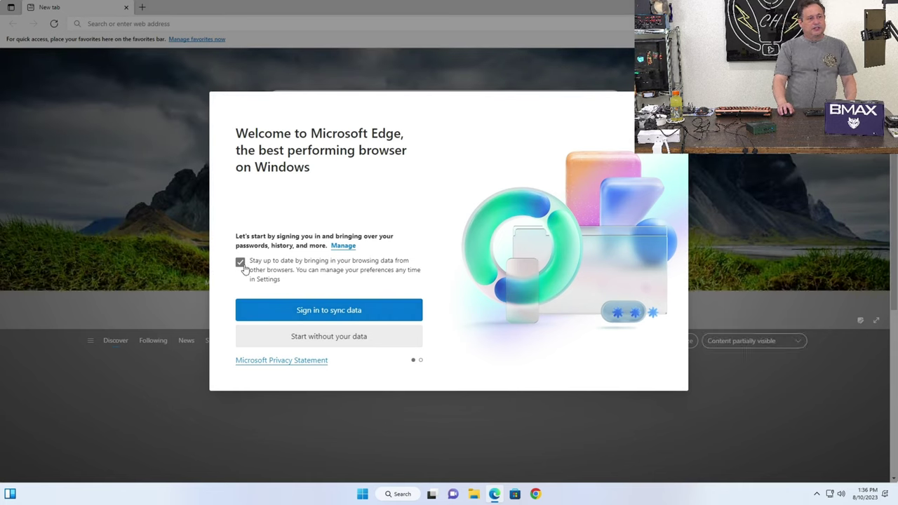
{"action": "left_click", "coordinate": [241, 264]}
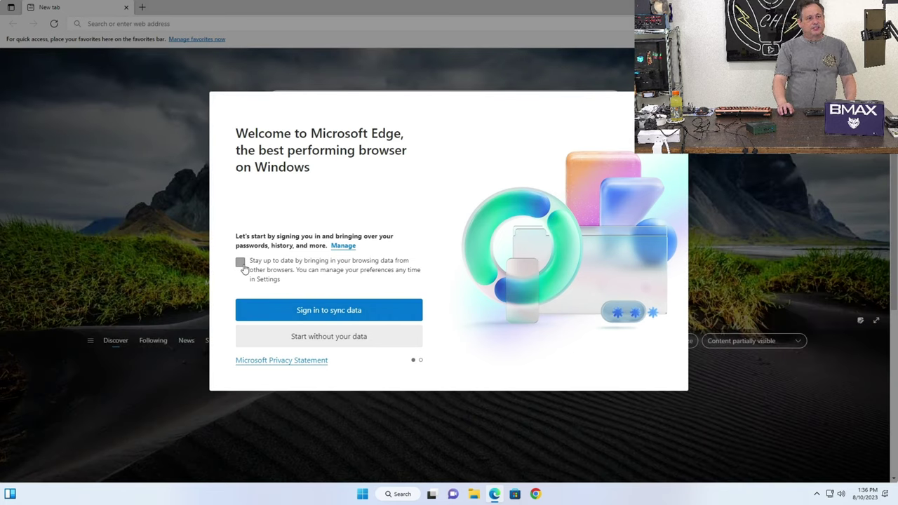
{"action": "left_click", "coordinate": [300, 337]}
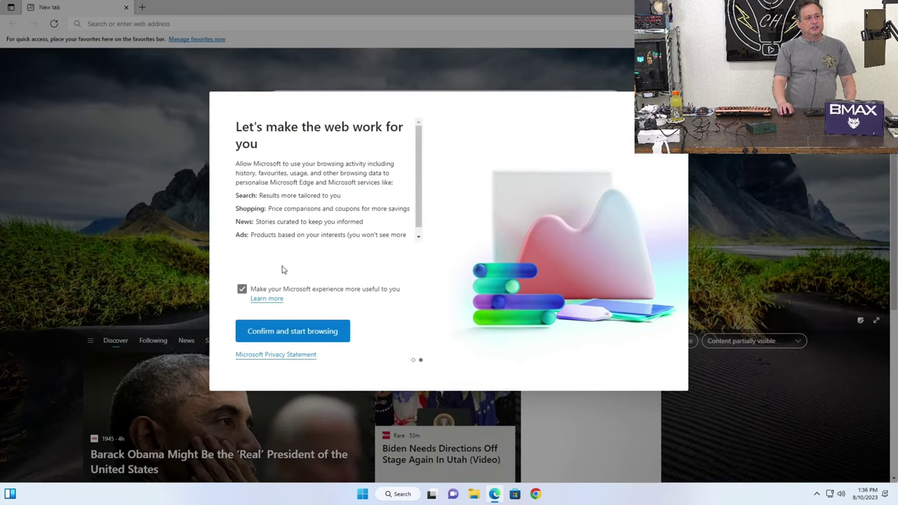
{"action": "left_click", "coordinate": [242, 289]}
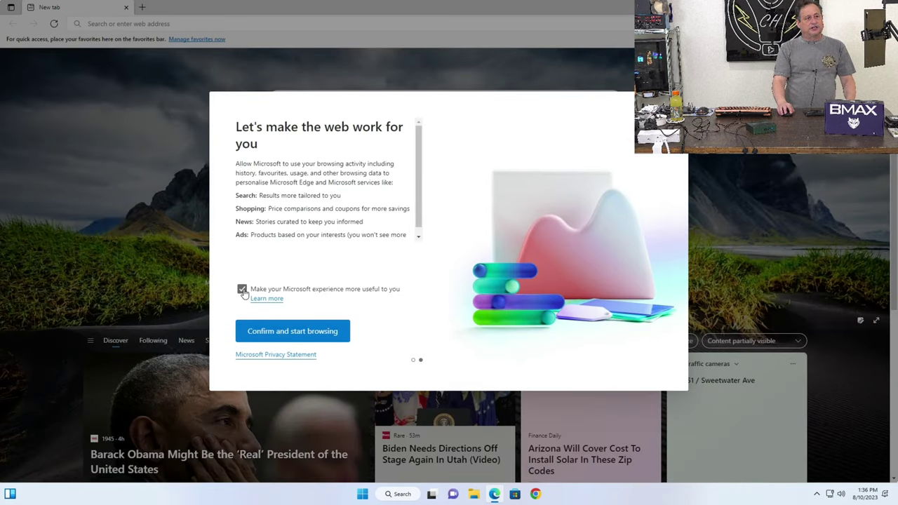
{"action": "left_click", "coordinate": [277, 331]}
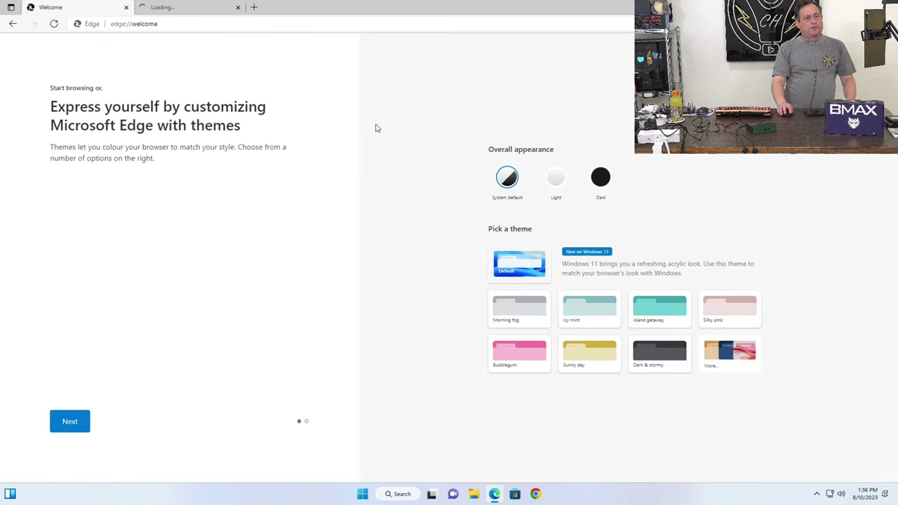
{"action": "key", "text": "alt+F4"}
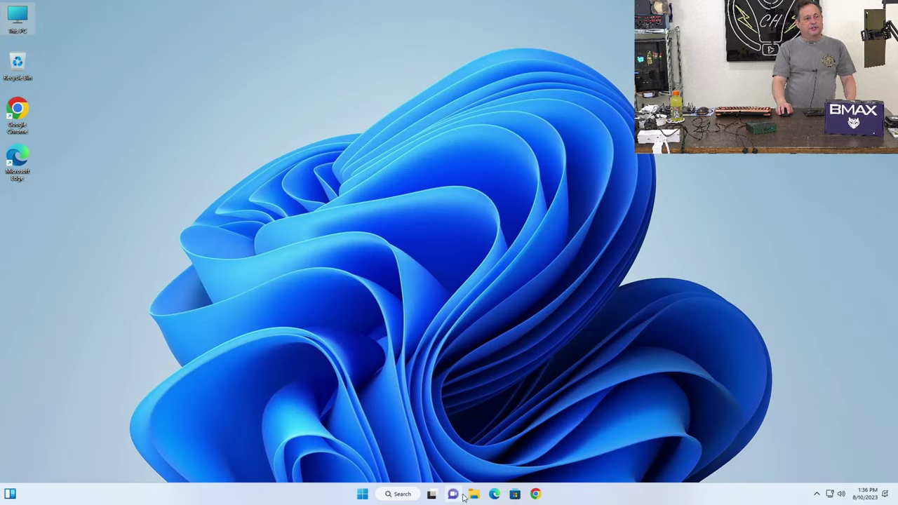
- Reopen Microsoft Edge and search the web for "winows 11 health check"
{"action": "left_click", "coordinate": [494, 493]}
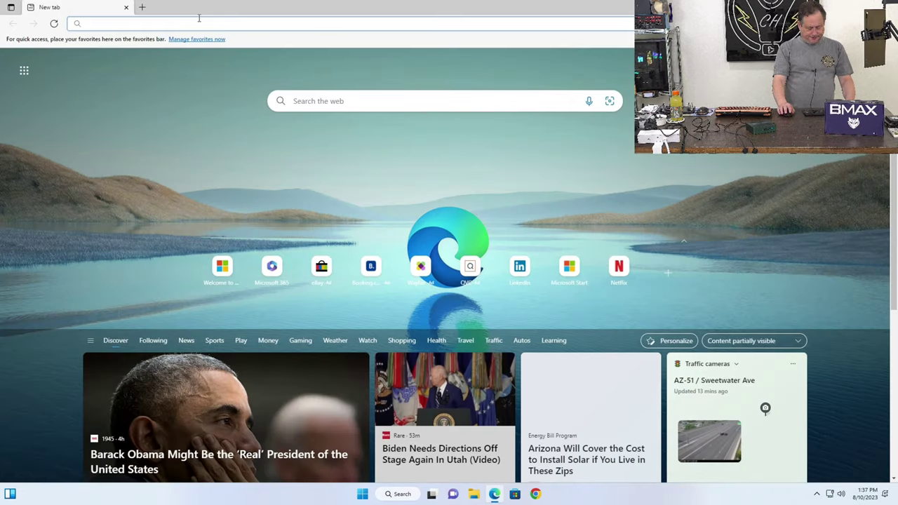
{"action": "type", "text": "win"}
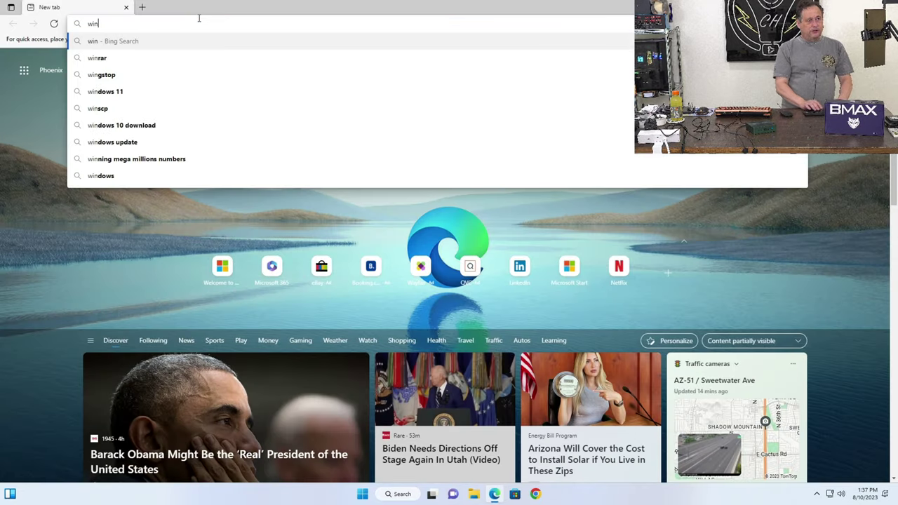
{"action": "type", "text": "ows 11 health check"}
{"action": "key", "text": "Return"}
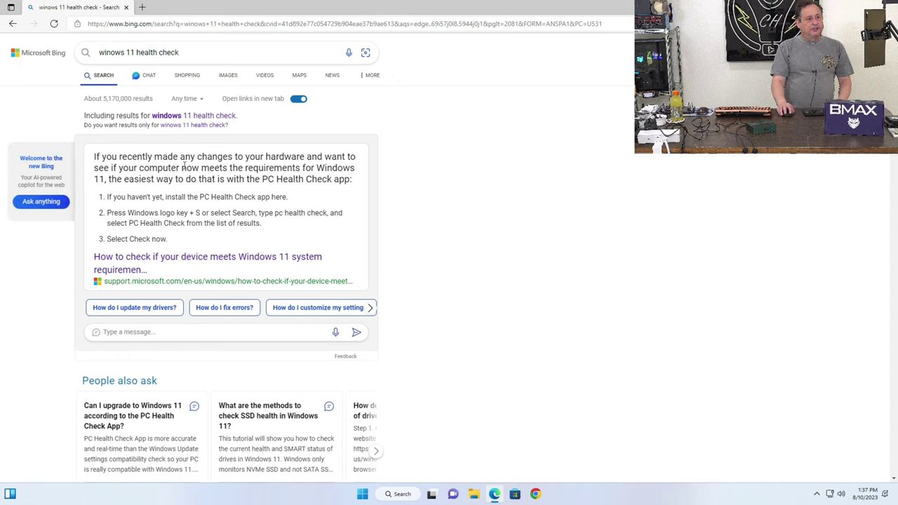
- Open Microsoft Support's "How to use the PC Health Check app" article and get the installer through its GetPCHealthCheckApp link
{"action": "scroll", "coordinate": [202, 337], "scroll_direction": "down", "scroll_amount": 3}
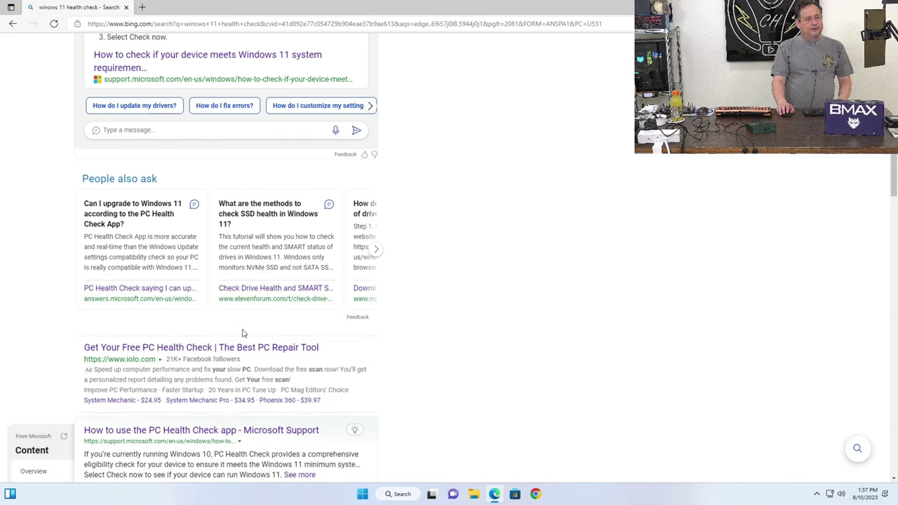
{"action": "scroll", "coordinate": [250, 334], "scroll_direction": "down", "scroll_amount": 2}
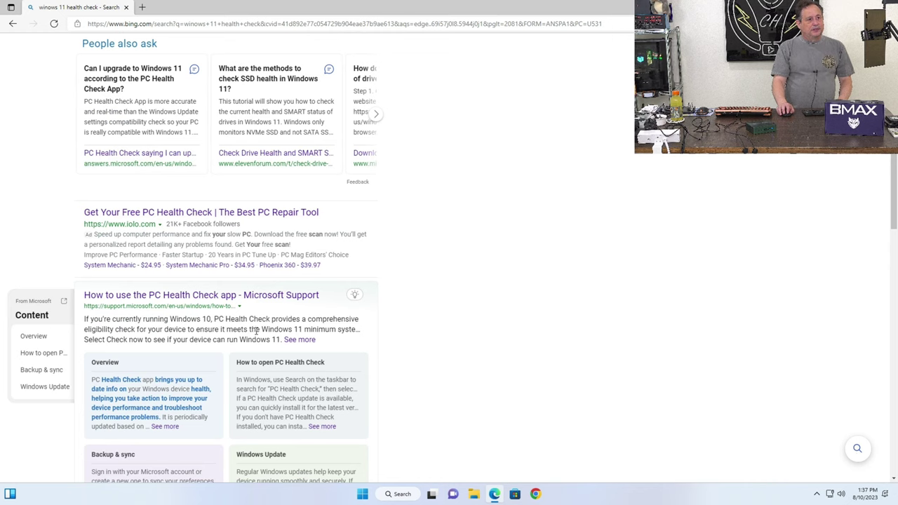
{"action": "left_click", "coordinate": [178, 303]}
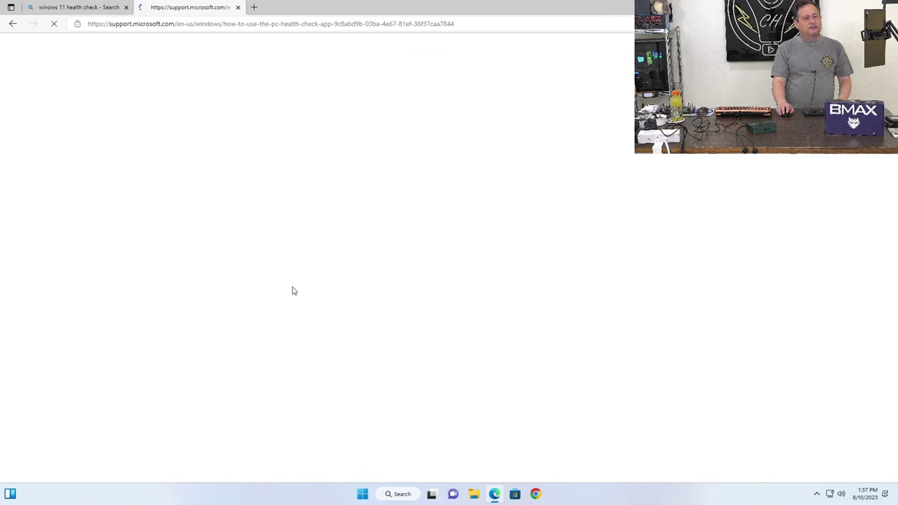
{"action": "scroll", "coordinate": [305, 259], "scroll_direction": "down", "scroll_amount": 2}
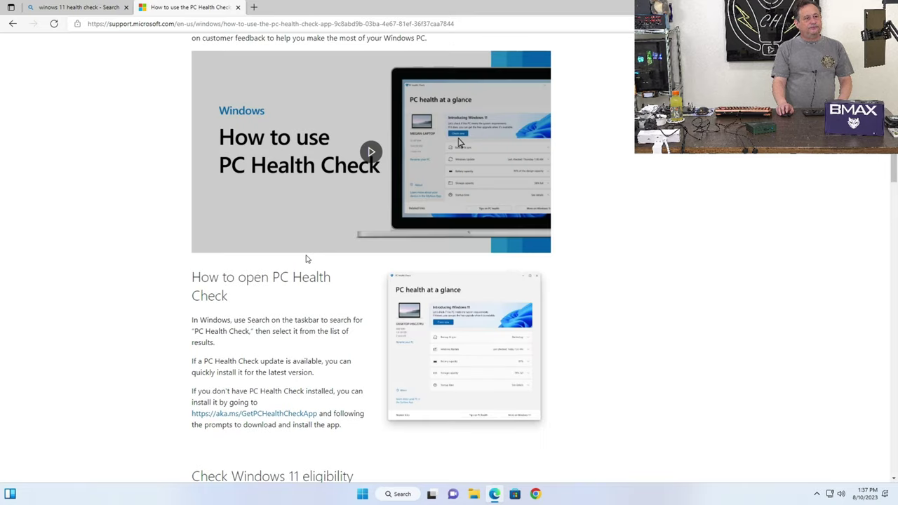
{"action": "scroll", "coordinate": [302, 237], "scroll_direction": "down", "scroll_amount": 2}
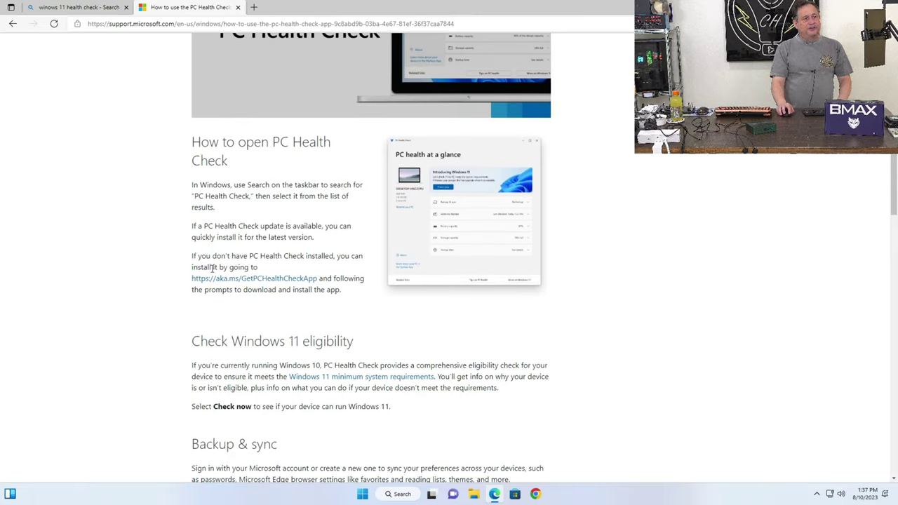
{"action": "left_click", "coordinate": [223, 279]}
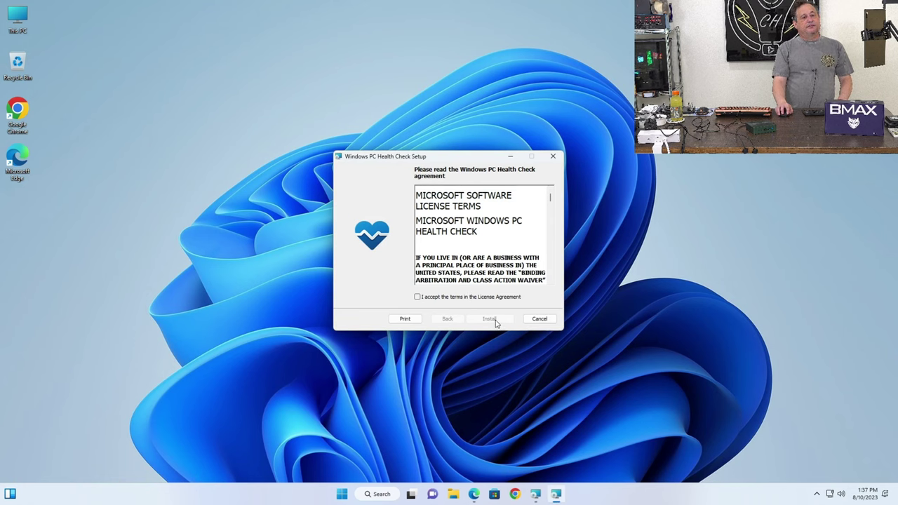
- Accept the license terms and install Windows PC Health Check, finishing setup with the option to open the app enabled
{"action": "left_click", "coordinate": [460, 298]}
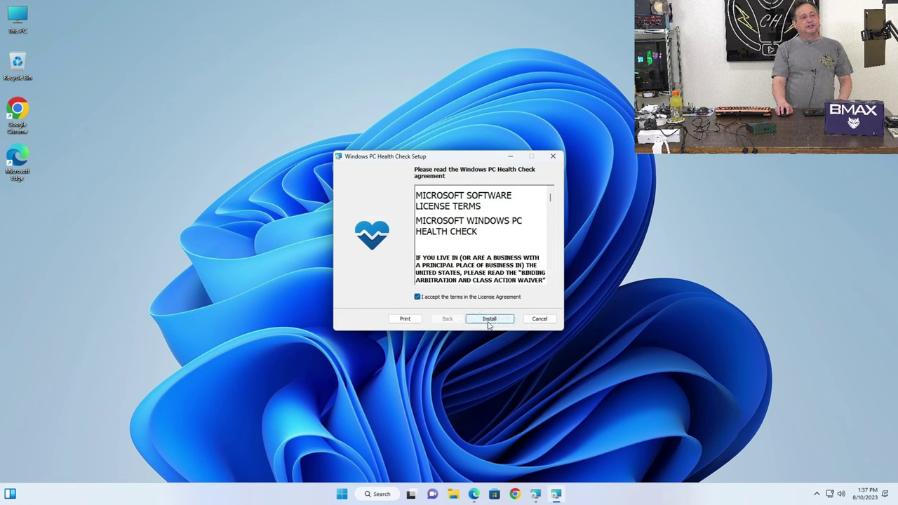
{"action": "left_click", "coordinate": [489, 318]}
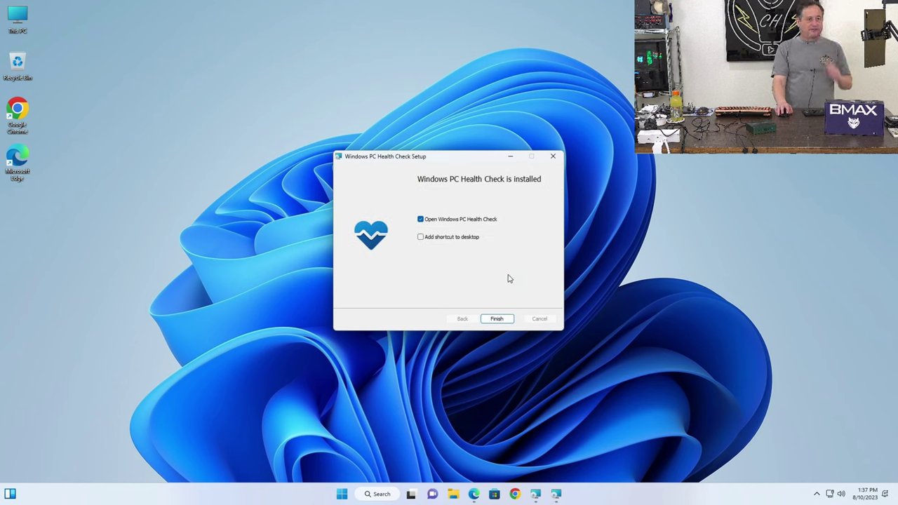
{"action": "left_click", "coordinate": [497, 318]}
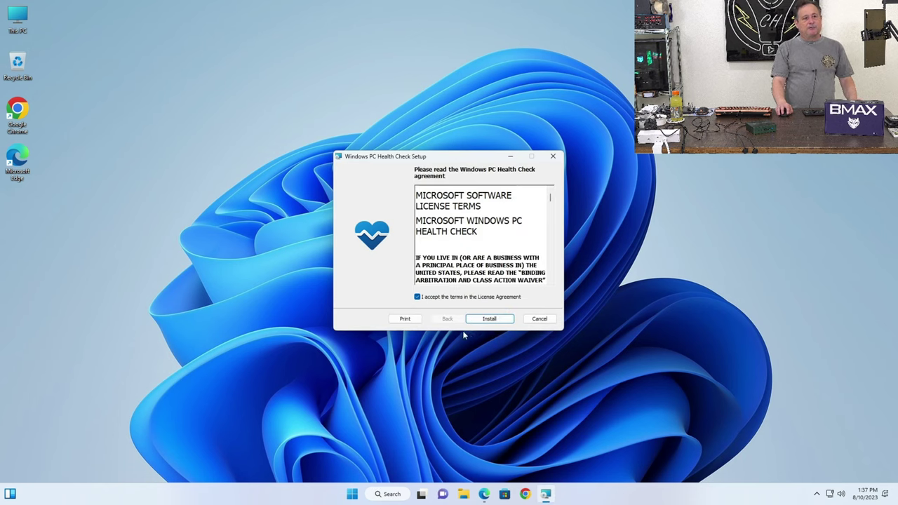
- Minimize PC Health Check, cancel the second Windows PC Health Check setup still open, and exit its wizard
{"action": "left_click", "coordinate": [491, 323]}
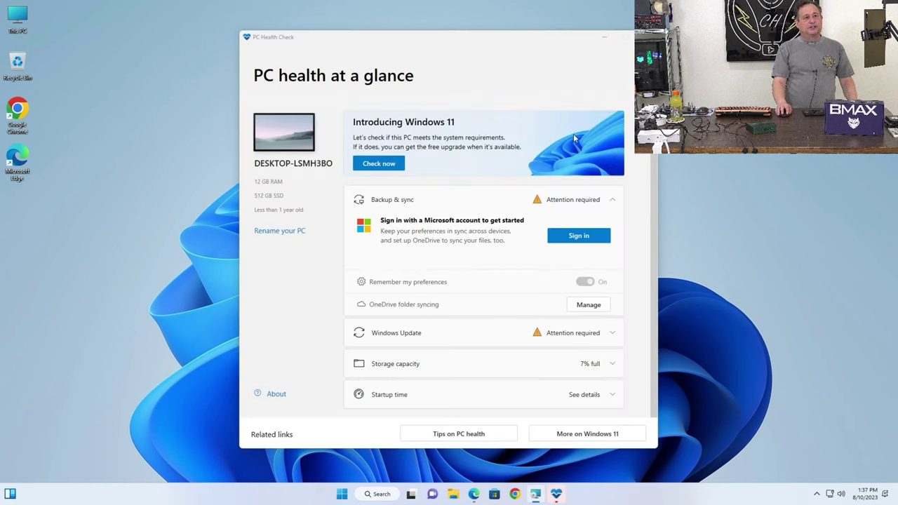
{"action": "left_click", "coordinate": [605, 36]}
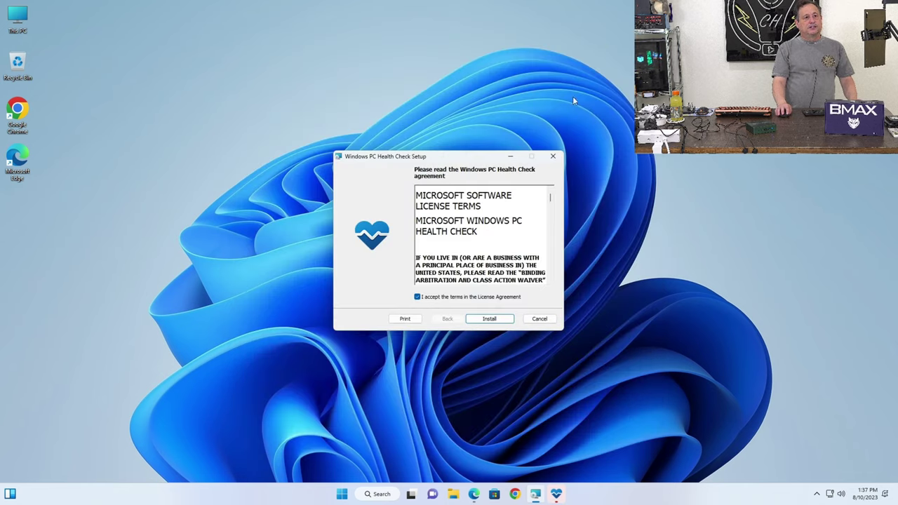
{"action": "left_click", "coordinate": [540, 319]}
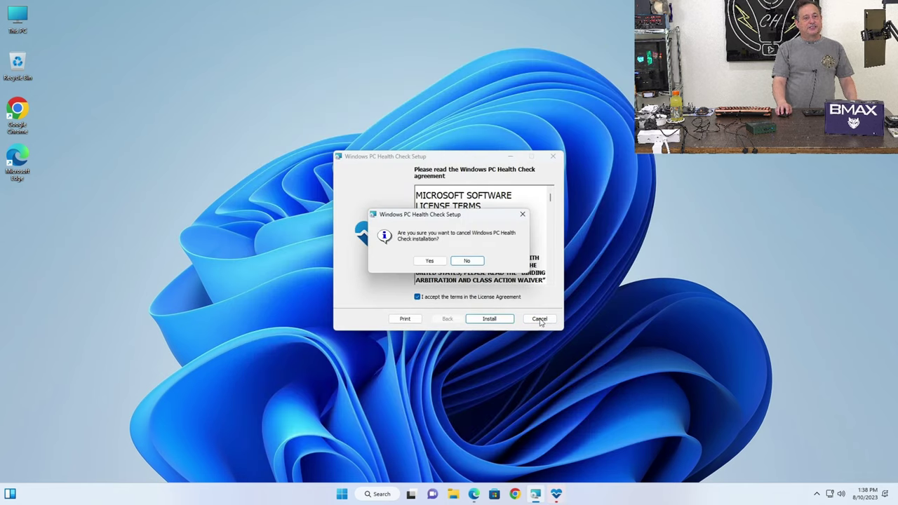
{"action": "key", "text": "Return"}
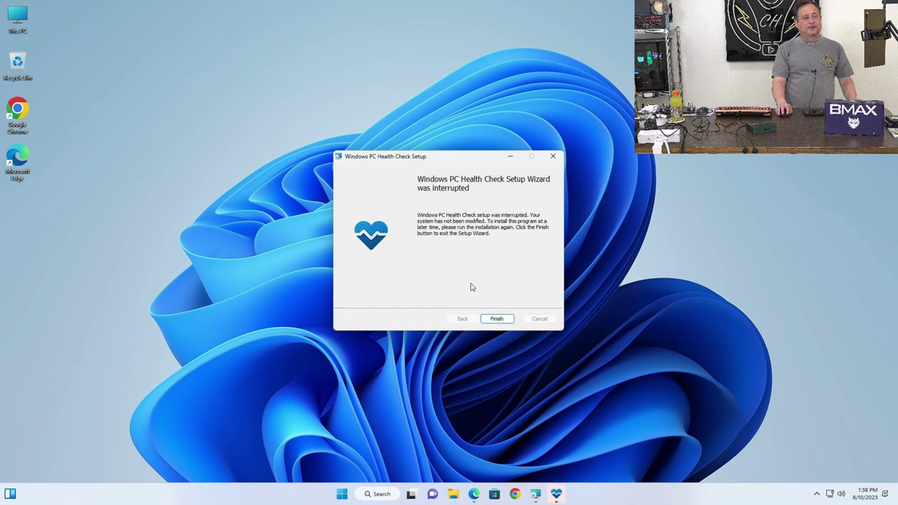
{"action": "left_click", "coordinate": [496, 319]}
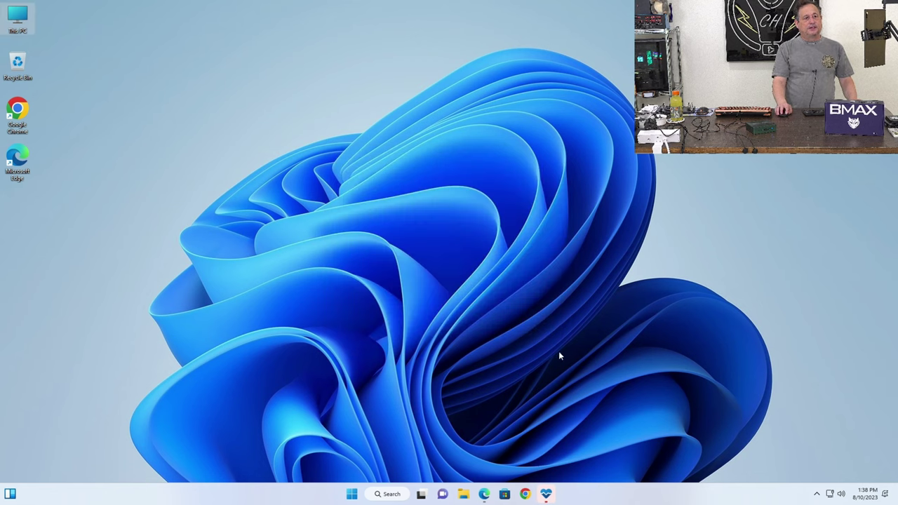
- Restore PC Health Check, run the Windows 11 system requirements check, and dismiss its result
{"action": "left_click", "coordinate": [546, 494]}
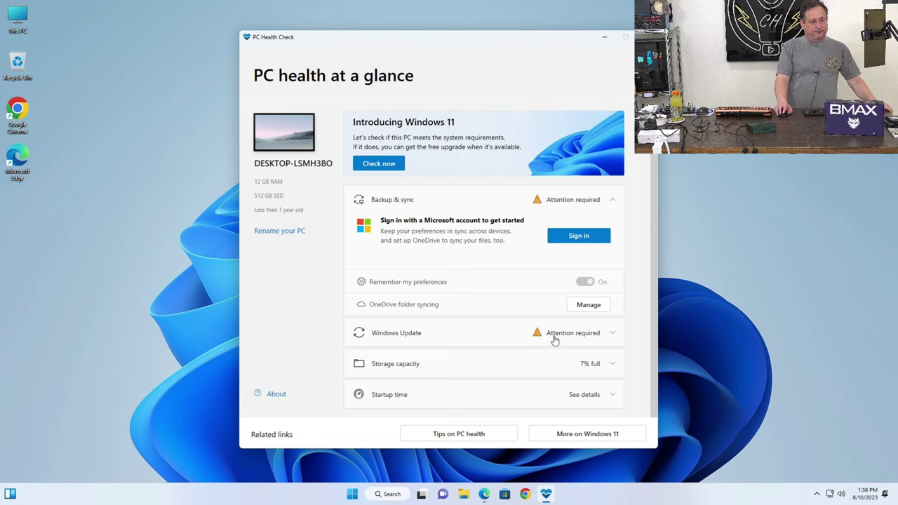
{"action": "scroll", "coordinate": [551, 344], "scroll_direction": "down", "scroll_amount": 1}
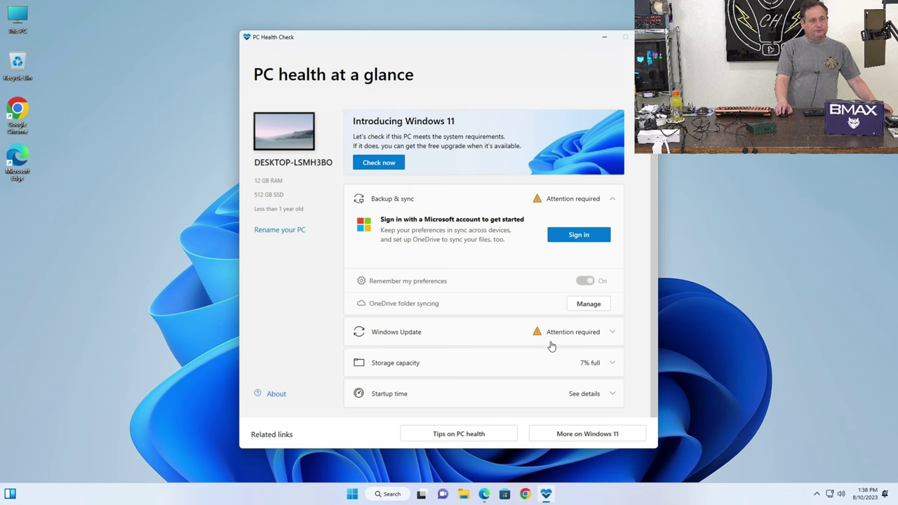
{"action": "left_click", "coordinate": [387, 164]}
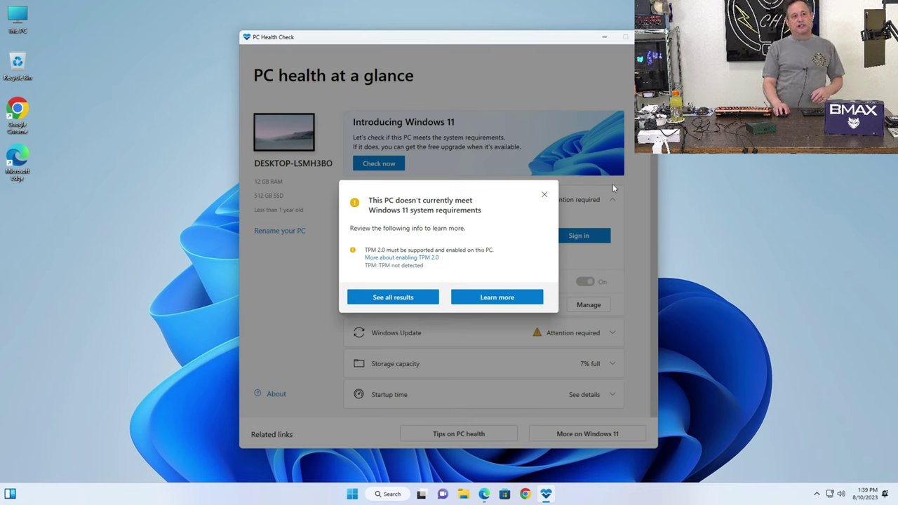
{"action": "left_click", "coordinate": [545, 196]}
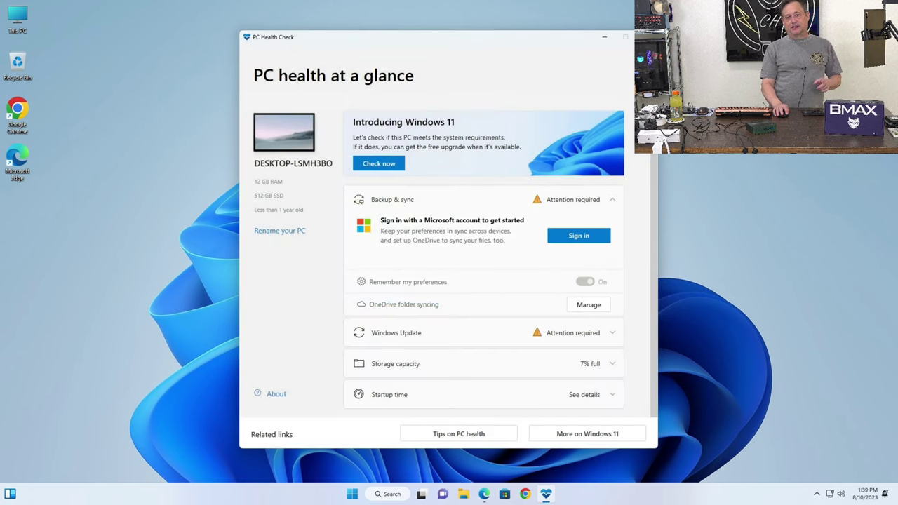
- Close PC Health Check and restart the PC
{"action": "key", "text": "alt+F4"}
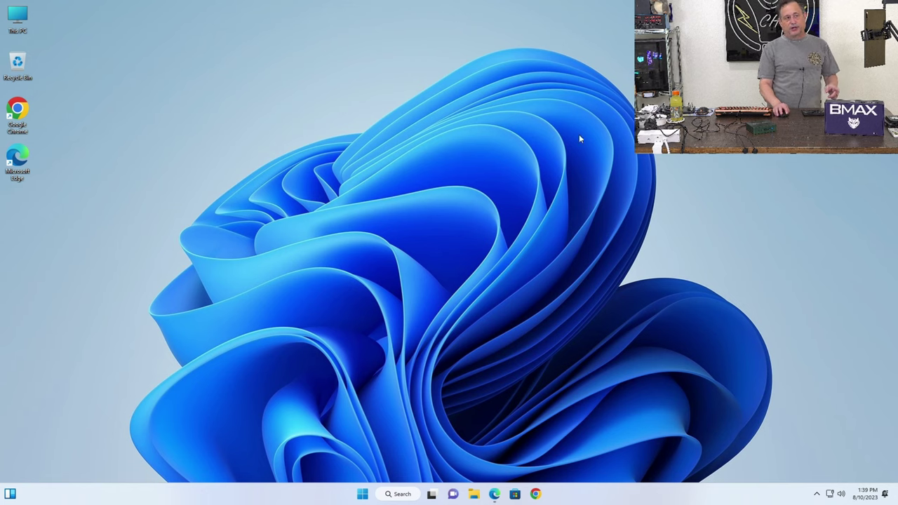
{"action": "left_click", "coordinate": [370, 494]}
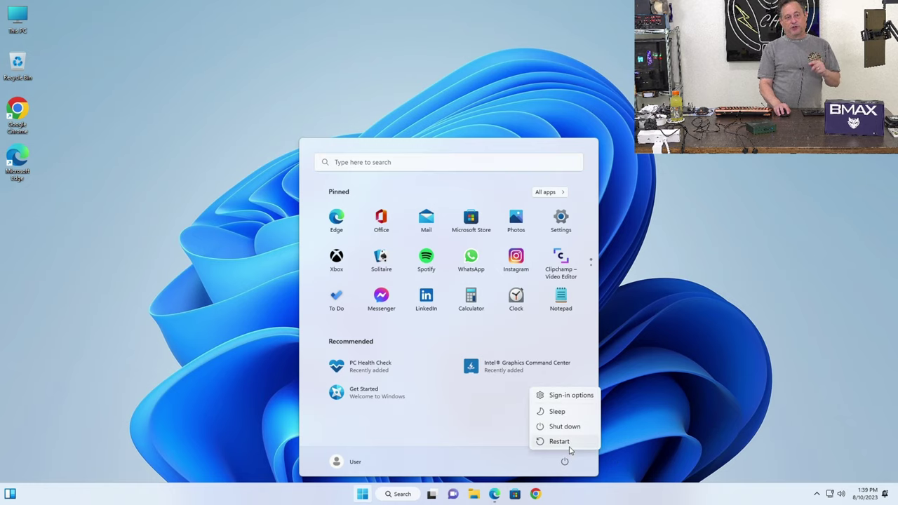
{"action": "left_click", "coordinate": [560, 441]}
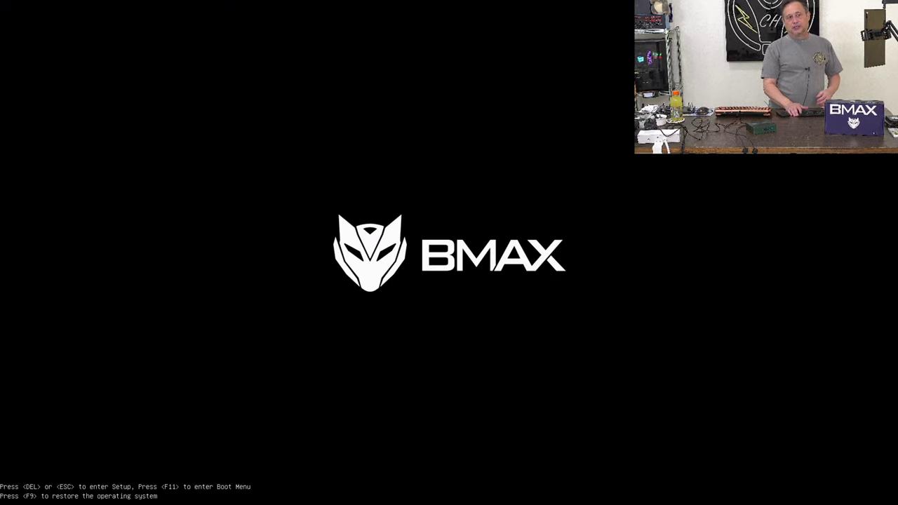
- Enter the BIOS setup during startup and open the Trusted Computing settings among the advanced options
{"action": "key", "text": "Delete"}
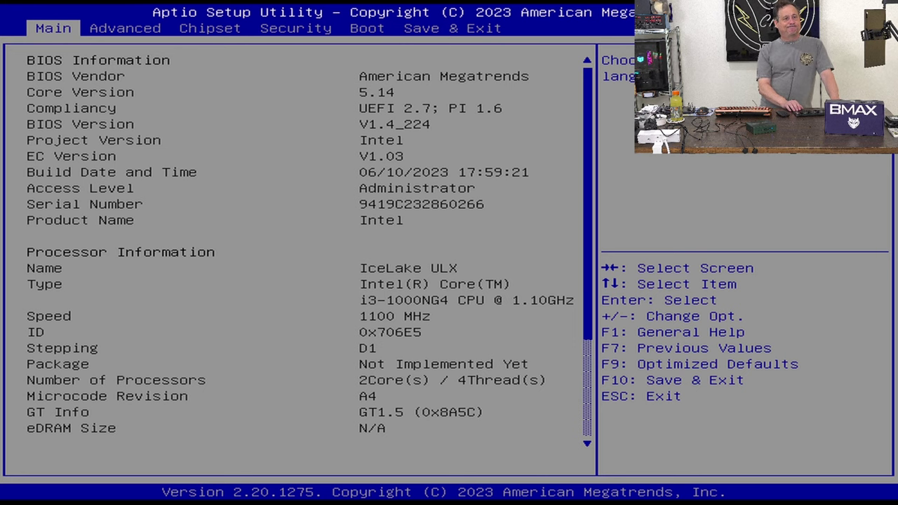
{"action": "key", "text": "Right"}
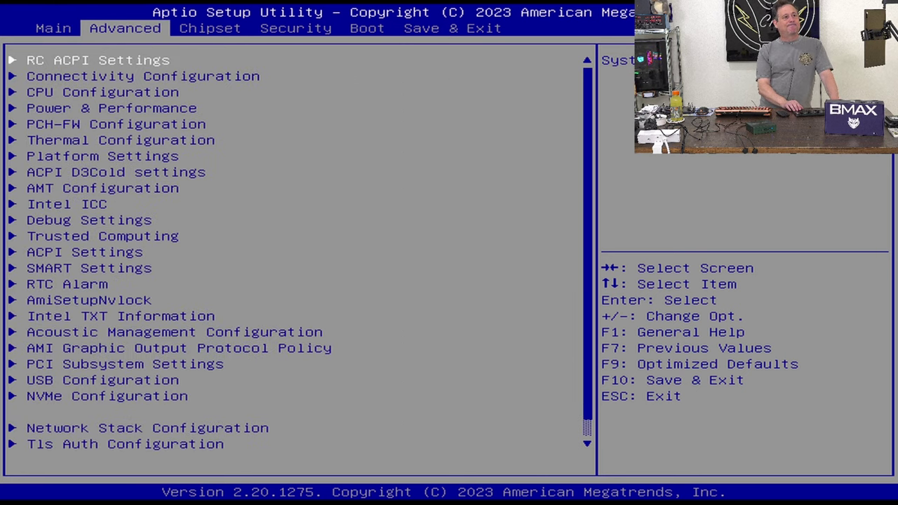
{"action": "key", "text": "Down"}
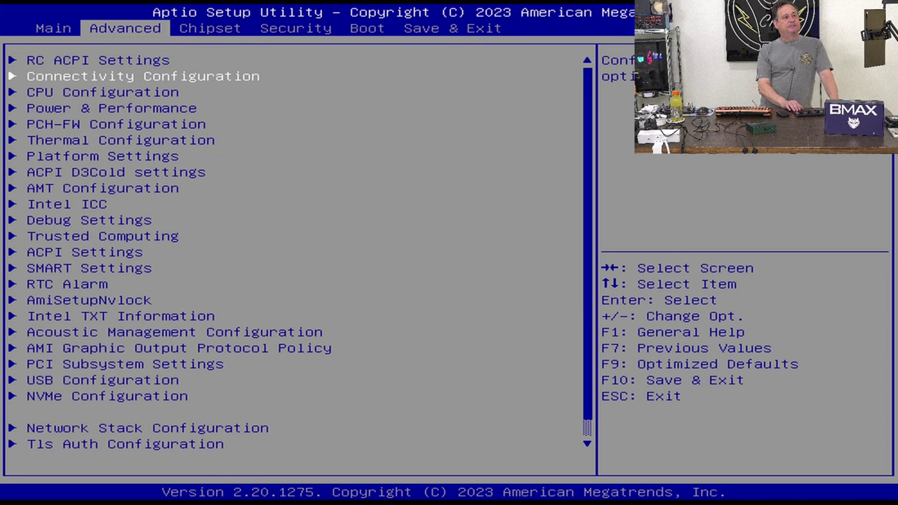
{"action": "key", "text": "Down"}
{"action": "key", "text": "Down"}
{"action": "key", "text": "Down"}
{"action": "key", "text": "Down"}
{"action": "key", "text": "Down"}
{"action": "key", "text": "Down"}
{"action": "key", "text": "Down"}
{"action": "key", "text": "Down"}
{"action": "key", "text": "Down"}
{"action": "key", "text": "Down"}
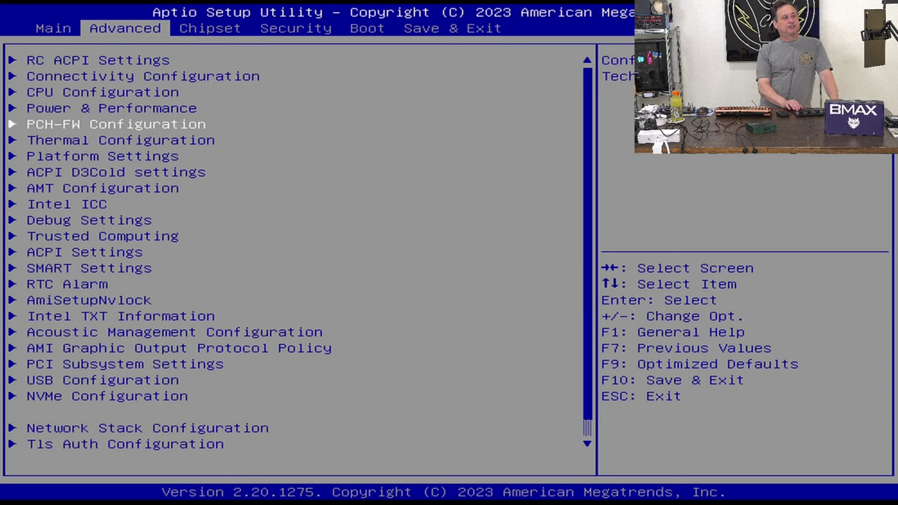
{"action": "key", "text": "Return"}
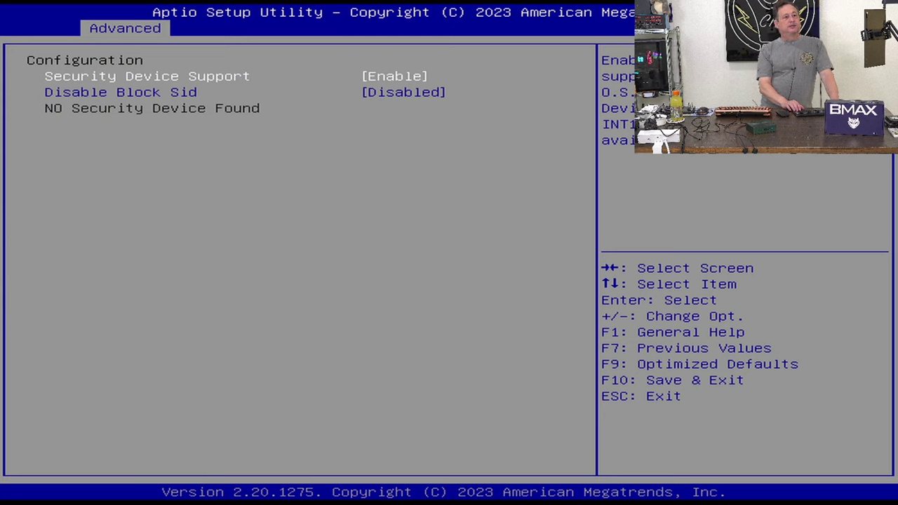
- Check the Security Device Support and Disable Block Sid options, and leave Trusted Computing
{"action": "key", "text": "Down"}
{"action": "key", "text": "Up"}
{"action": "key", "text": "Down"}
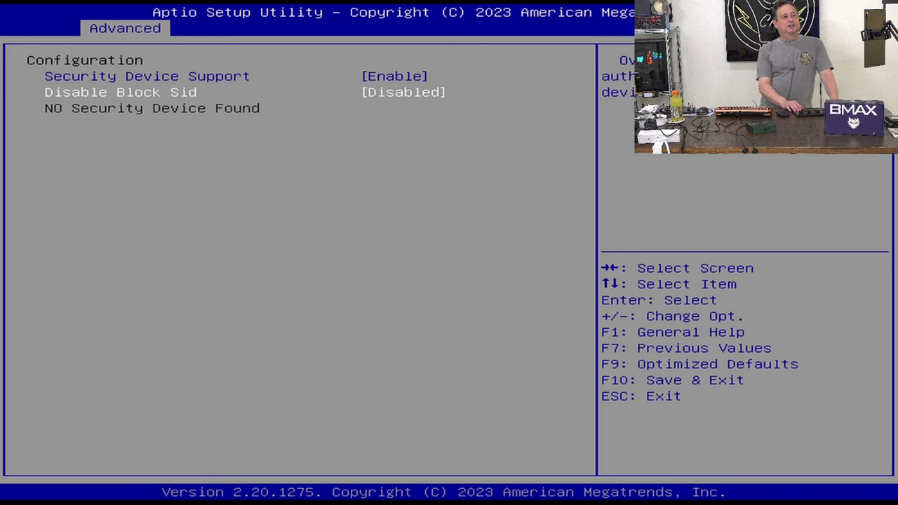
{"action": "key", "text": "Escape"}
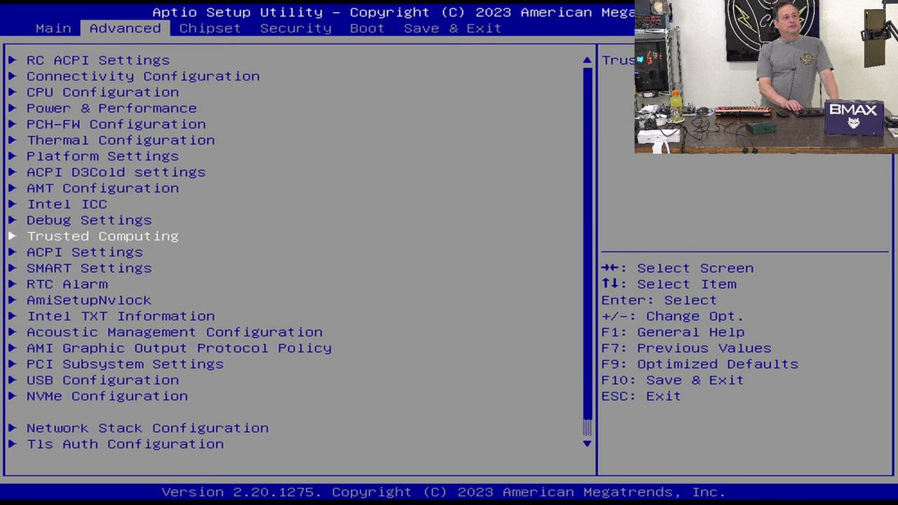
- Look over the remaining advanced entries and the Chipset, Security, Boot and Save & Exit pages, returning to the advanced options
{"action": "key", "text": "Down"}
{"action": "key", "text": "Down"}
{"action": "key", "text": "Down"}
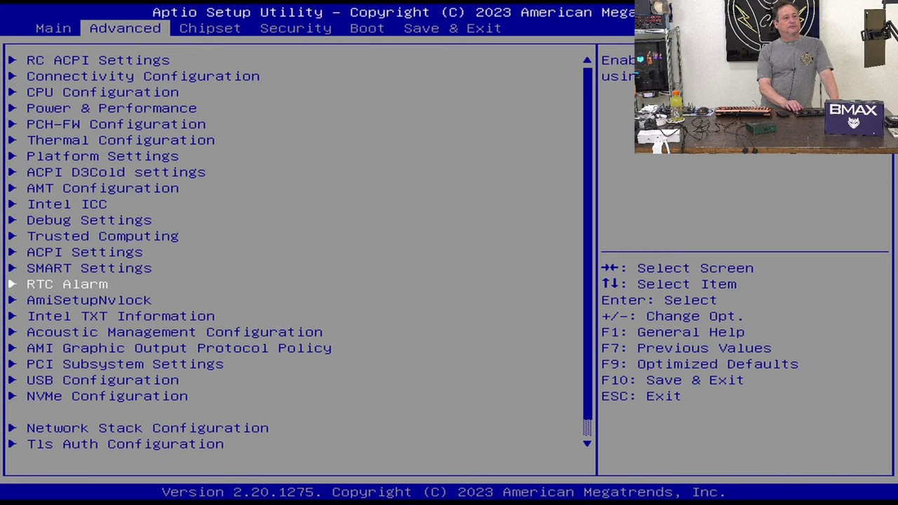
{"action": "key", "text": "Down"}
{"action": "key", "text": "Down"}
{"action": "key", "text": "Down"}
{"action": "key", "text": "Right"}
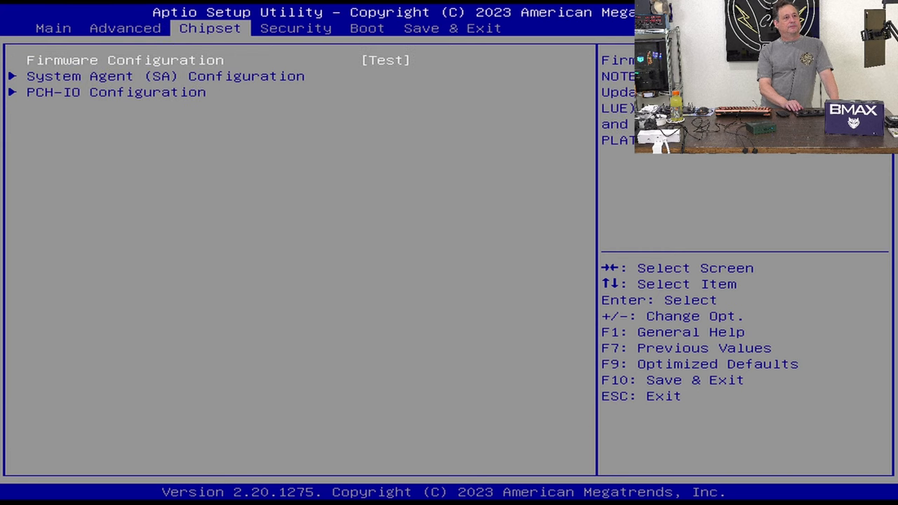
{"action": "key", "text": "Right"}
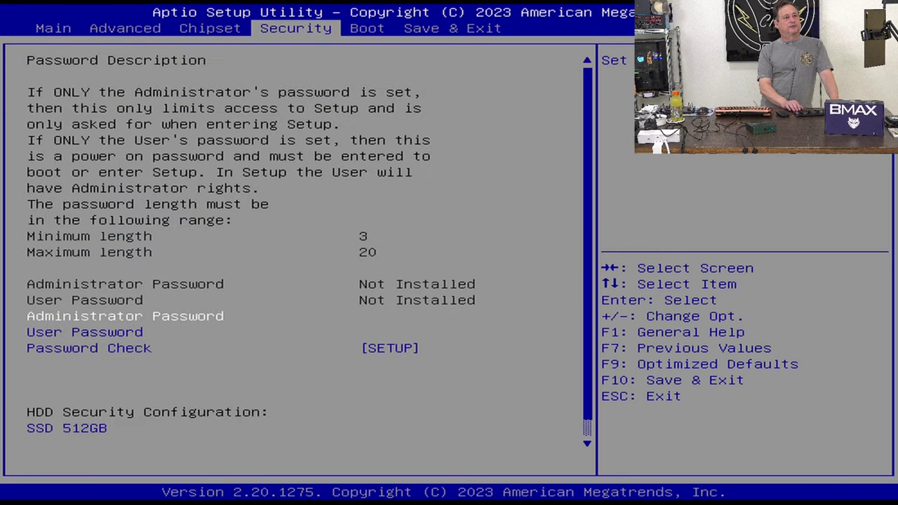
{"action": "key", "text": "Right"}
{"action": "key", "text": "Right"}
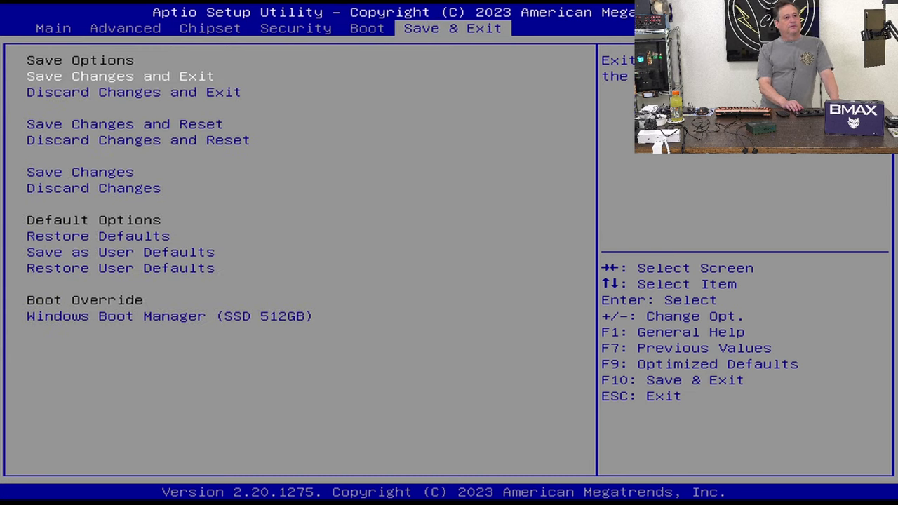
{"action": "key", "text": "Left"}
{"action": "key", "text": "Left"}
{"action": "key", "text": "Left"}
{"action": "key", "text": "Left"}
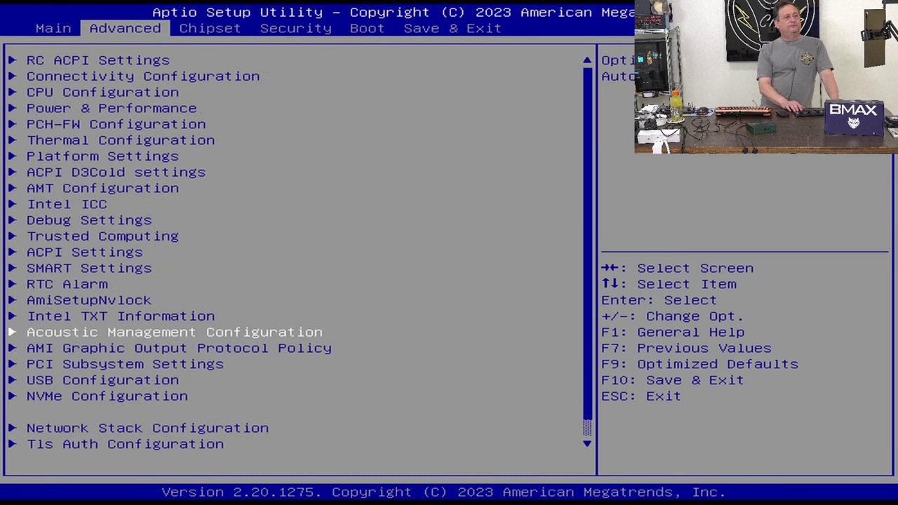
- Open RC ACPI Settings, look through its options down to Low Power S0 Idle Capability, and leave it
{"action": "key", "text": "Up"}
{"action": "key", "text": "Up"}
{"action": "key", "text": "Up"}
{"action": "key", "text": "Up"}
{"action": "key", "text": "Up"}
{"action": "key", "text": "Up"}
{"action": "key", "text": "Up"}
{"action": "key", "text": "Up"}
{"action": "key", "text": "Up"}
{"action": "key", "text": "Up"}
{"action": "key", "text": "Up"}
{"action": "key", "text": "Up"}
{"action": "key", "text": "Up"}
{"action": "key", "text": "Up"}
{"action": "key", "text": "Up"}
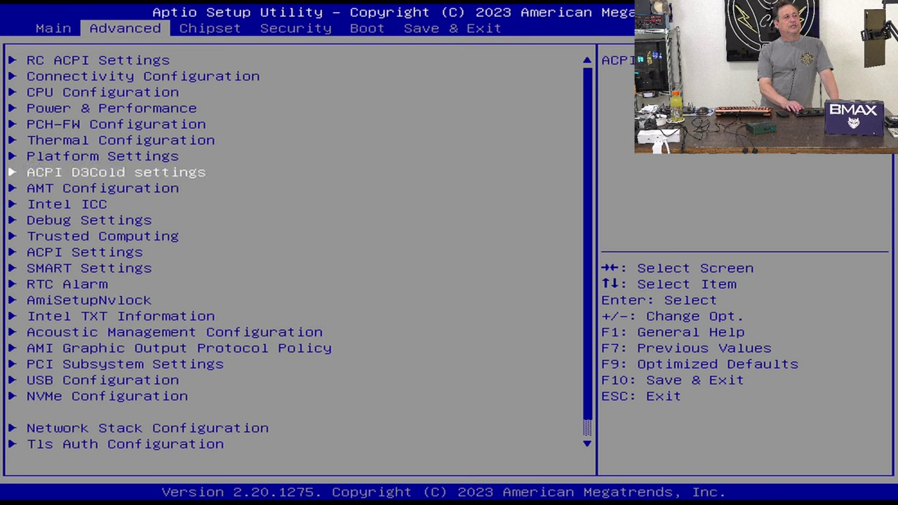
{"action": "key", "text": "Up"}
{"action": "key", "text": "Up"}
{"action": "key", "text": "Return"}
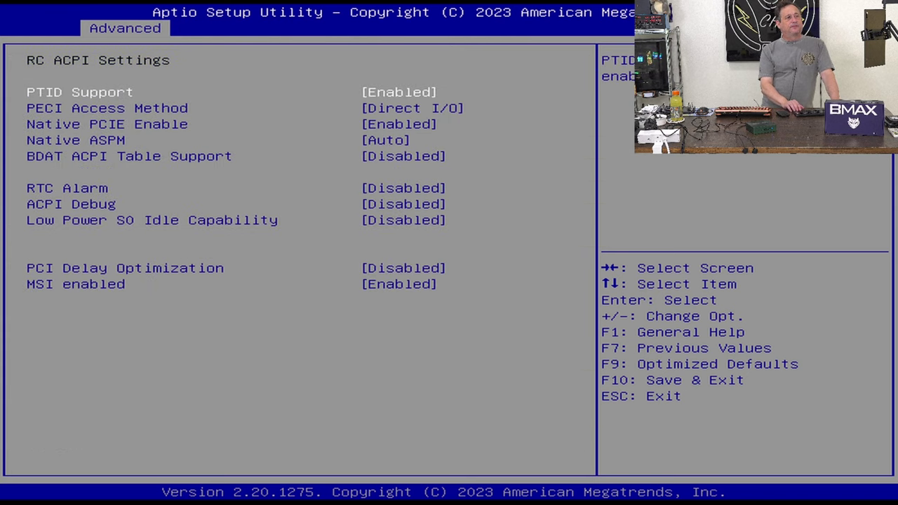
{"action": "key", "text": "Down"}
{"action": "key", "text": "Down"}
{"action": "key", "text": "Down"}
{"action": "key", "text": "Down"}
{"action": "key", "text": "Down"}
{"action": "key", "text": "Down"}
{"action": "key", "text": "Down"}
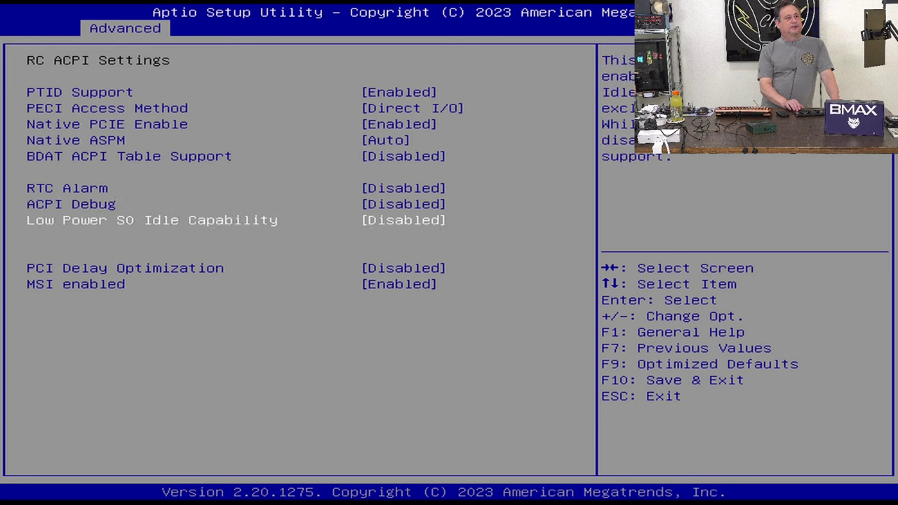
{"action": "key", "text": "Escape"}
- View the CNVi, WiFi and Bluetooth options in Connectivity Configuration and return to the advanced options
{"action": "key", "text": "Down"}
{"action": "key", "text": "Return"}
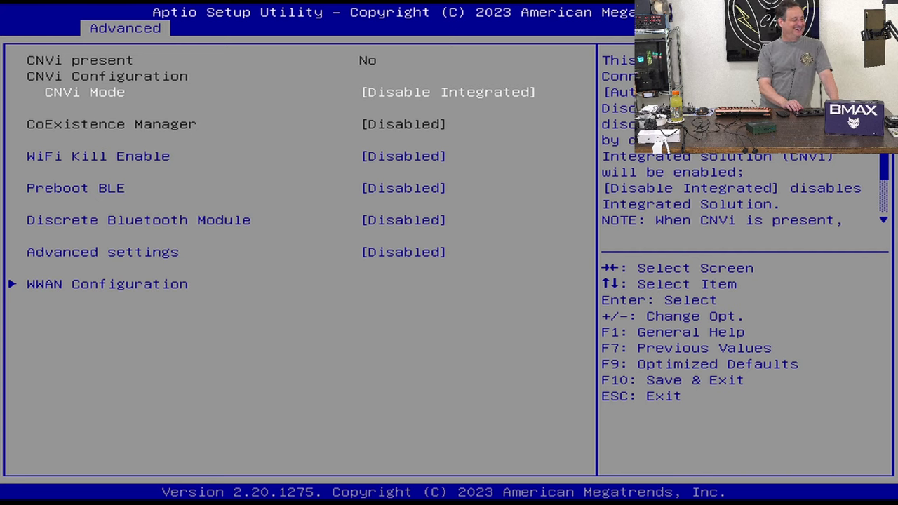
{"action": "key", "text": "Escape"}
- Examine the processor details and options in CPU Configuration and return to the advanced options
{"action": "key", "text": "Down"}
{"action": "key", "text": "Return"}
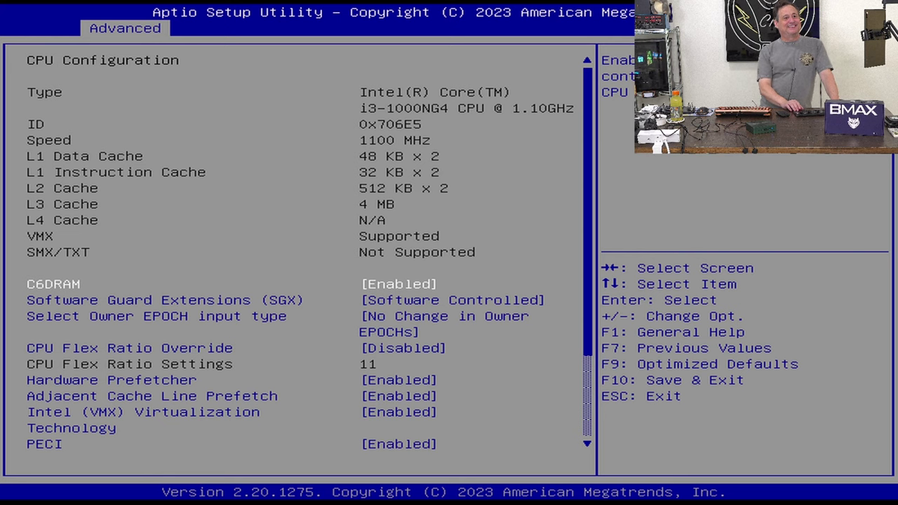
{"action": "key", "text": "Down"}
{"action": "key", "text": "Down"}
{"action": "key", "text": "Down"}
{"action": "key", "text": "Down"}
{"action": "key", "text": "Down"}
{"action": "key", "text": "Down"}
{"action": "key", "text": "Down"}
{"action": "key", "text": "Down"}
{"action": "key", "text": "Down"}
{"action": "key", "text": "Down"}
{"action": "key", "text": "Down"}
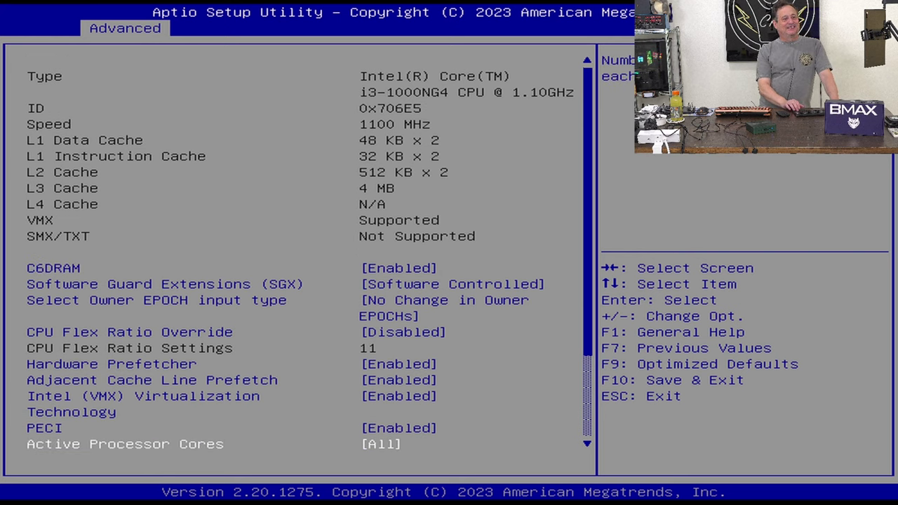
{"action": "key", "text": "Down"}
{"action": "key", "text": "Down"}
{"action": "key", "text": "Down"}
{"action": "key", "text": "Down"}
{"action": "key", "text": "Down"}
{"action": "key", "text": "Down"}
{"action": "key", "text": "Down"}
{"action": "key", "text": "Down"}
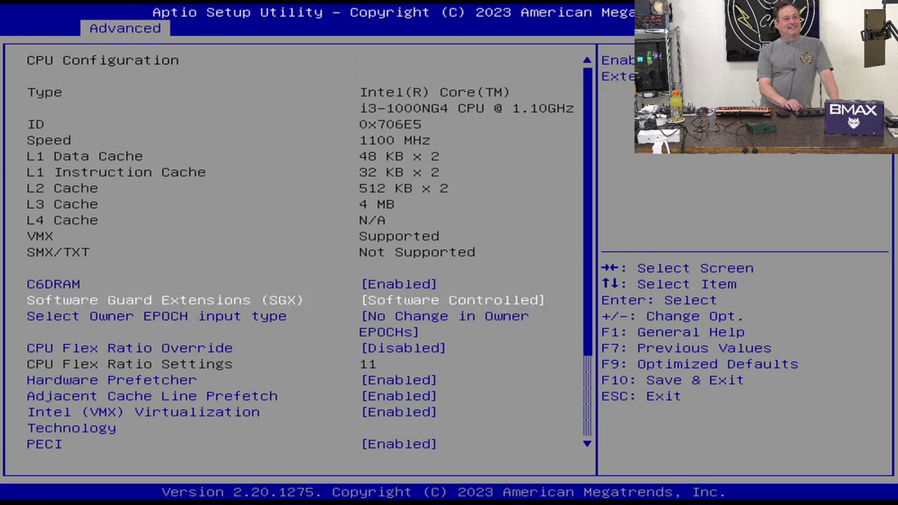
{"action": "key", "text": "Escape"}
- Examine the CPU Power Management Control options under Power & Performance, including the Power Limit 4 settings
{"action": "key", "text": "Down"}
{"action": "key", "text": "Return"}
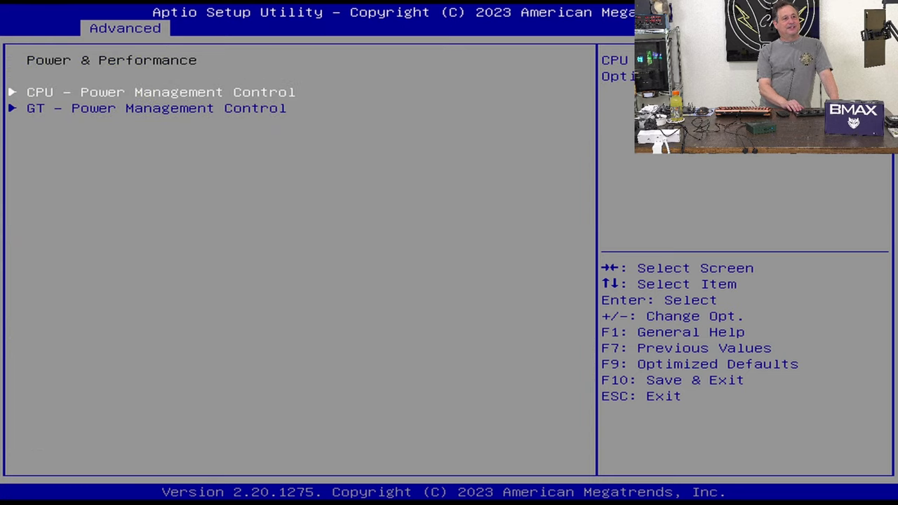
{"action": "key", "text": "Return"}
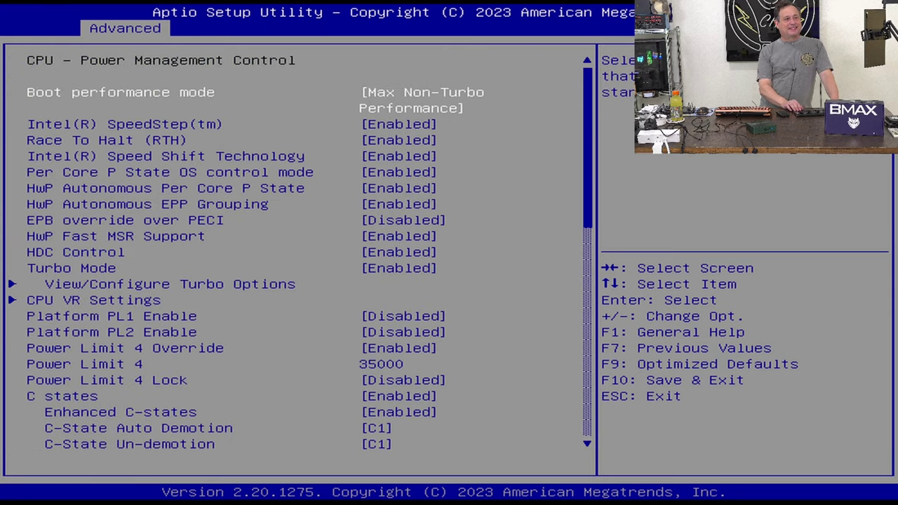
{"action": "key", "text": "Down"}
{"action": "key", "text": "Down"}
{"action": "key", "text": "Down"}
{"action": "key", "text": "Down"}
{"action": "key", "text": "Down"}
{"action": "key", "text": "Down"}
{"action": "key", "text": "Down"}
{"action": "key", "text": "Down"}
{"action": "key", "text": "Down"}
{"action": "key", "text": "Down"}
{"action": "key", "text": "Down"}
{"action": "key", "text": "Down"}
{"action": "key", "text": "Down"}
{"action": "key", "text": "Down"}
{"action": "key", "text": "Down"}
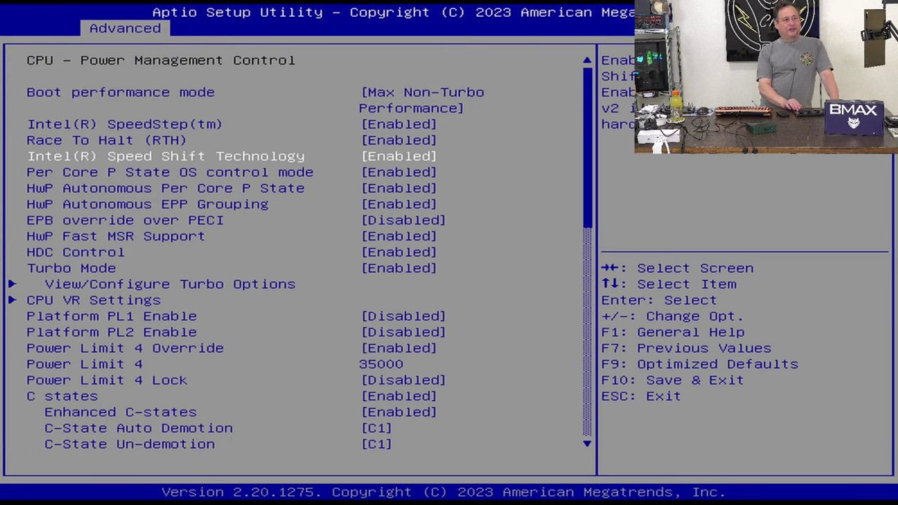
{"action": "key", "text": "Down"}
{"action": "key", "text": "Down"}
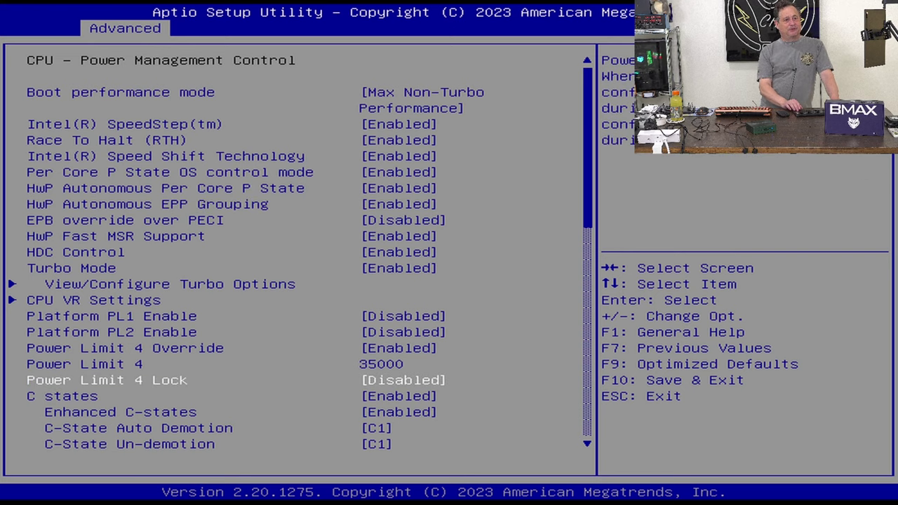
{"action": "key", "text": "Up"}
{"action": "key", "text": "Up"}
{"action": "key", "text": "Down"}
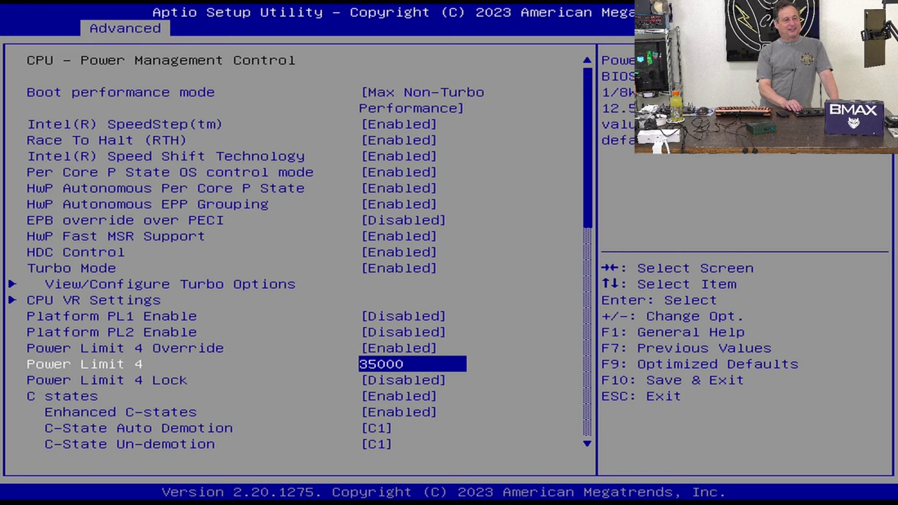
{"action": "key", "text": "Escape"}
- View the GT Power Management Control options and leave Power & Performance
{"action": "key", "text": "Down"}
{"action": "key", "text": "Return"}
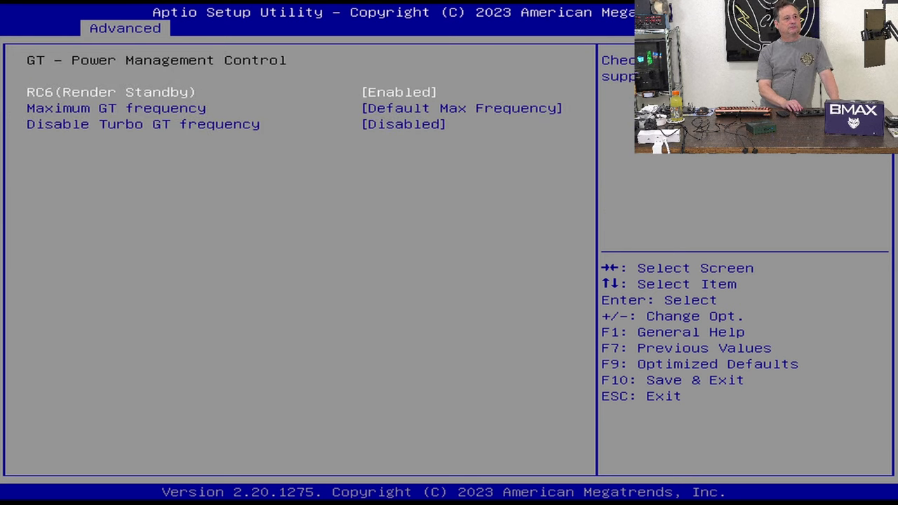
{"action": "key", "text": "Escape"}
{"action": "key", "text": "Escape"}
- Open PTT Configuration inside PCH-FW Configuration
{"action": "key", "text": "Down"}
{"action": "key", "text": "Return"}
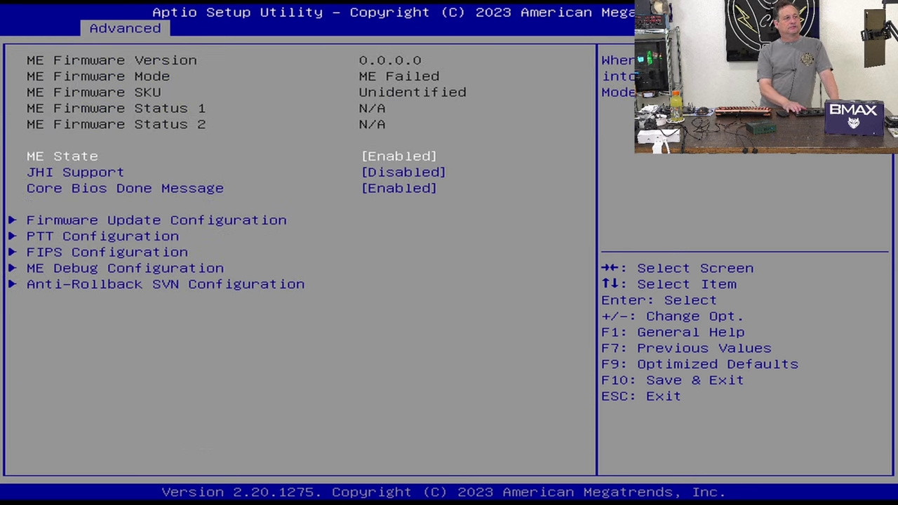
{"action": "key", "text": "Down"}
{"action": "key", "text": "Down"}
{"action": "key", "text": "Down"}
{"action": "key", "text": "Down"}
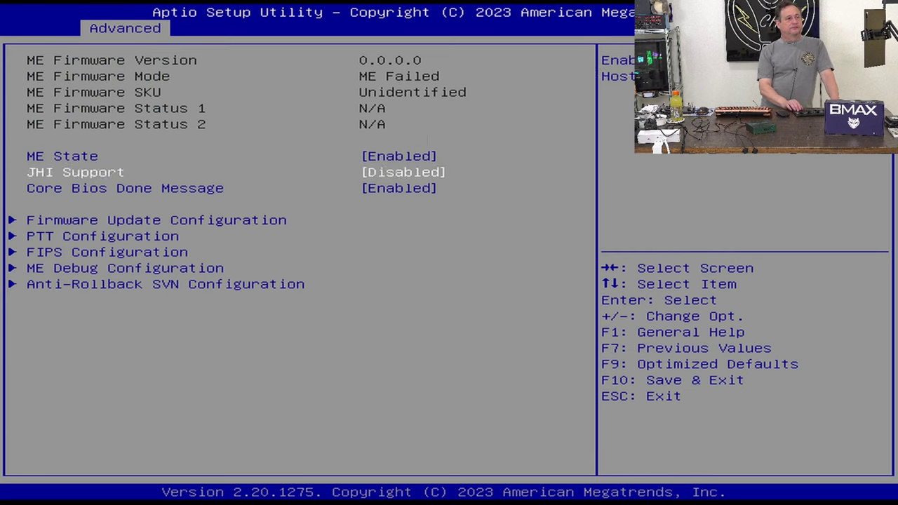
{"action": "key", "text": "Return"}
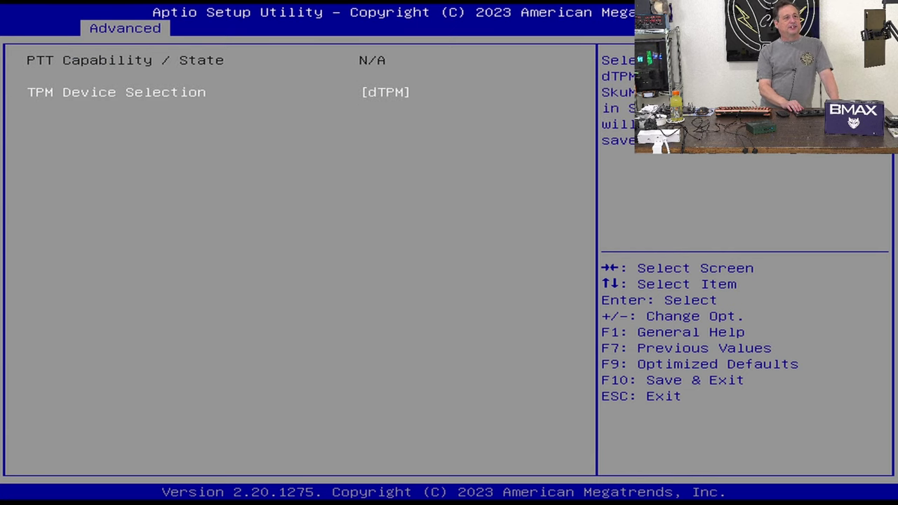
- Try PTT as the TPM Device Selection and switch it back to dTPM
{"action": "key", "text": "Return"}
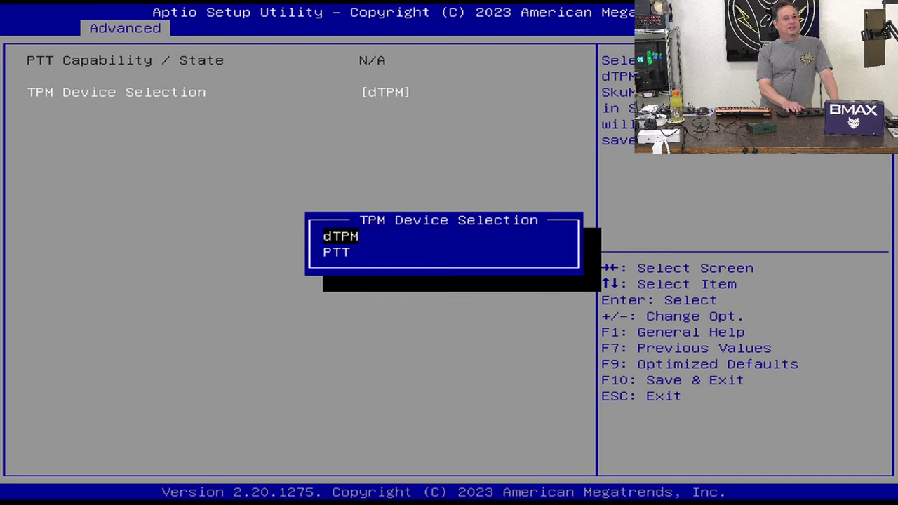
{"action": "key", "text": "Down"}
{"action": "key", "text": "Return"}
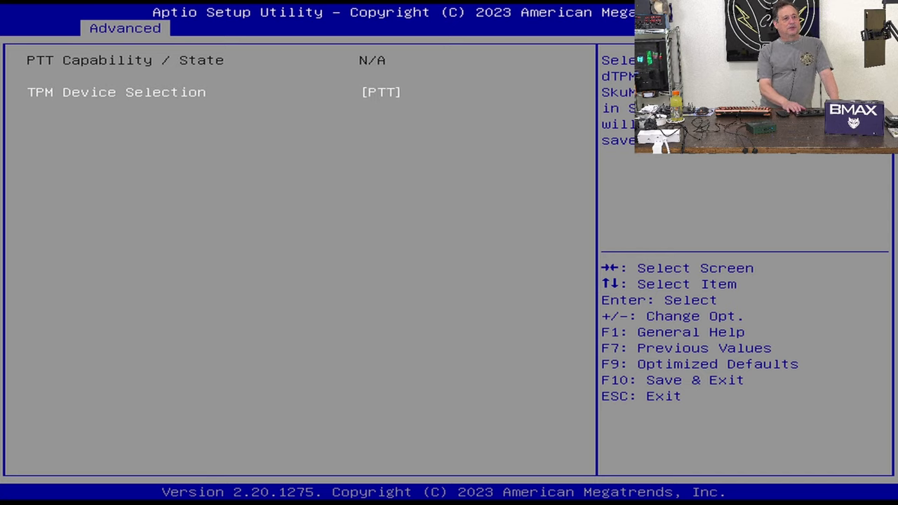
{"action": "key", "text": "Return"}
{"action": "key", "text": "Up"}
{"action": "key", "text": "Return"}
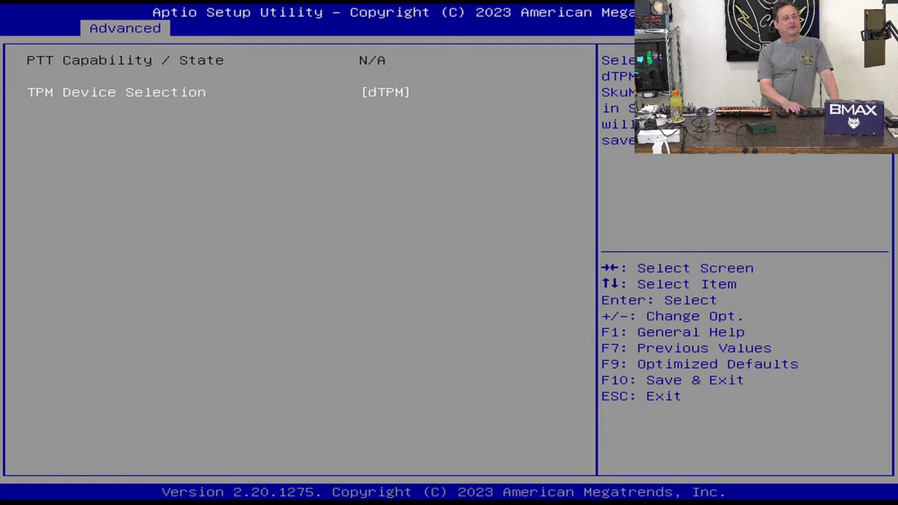
- Set TPM Device Selection to PTT and leave PTT Configuration
{"action": "key", "text": "Return"}
{"action": "key", "text": "Down"}
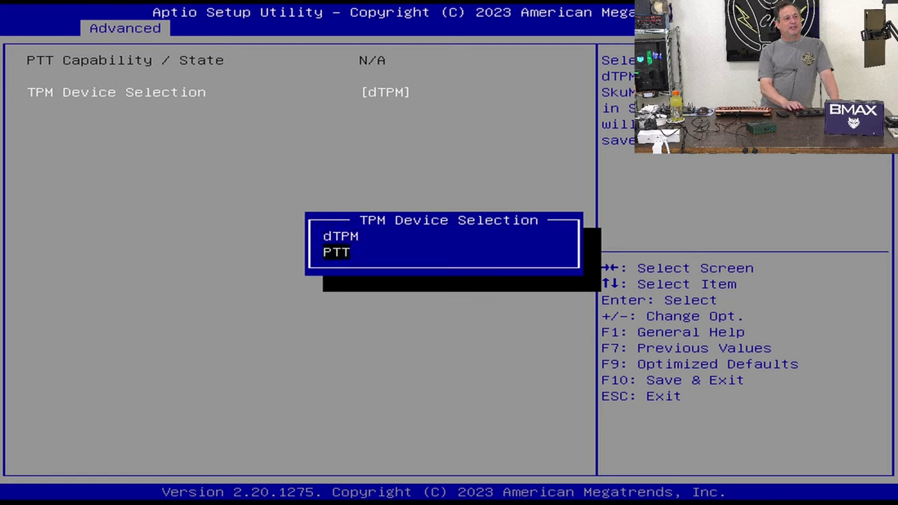
{"action": "key", "text": "Return"}
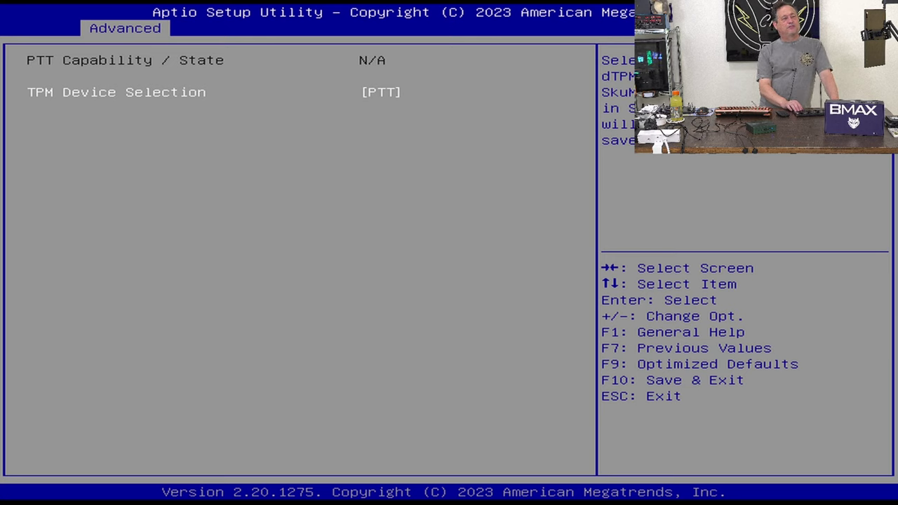
{"action": "key", "text": "Escape"}
- View the FIPS Configuration options and open ME Debug Configuration
{"action": "key", "text": "Down"}
{"action": "key", "text": "Return"}
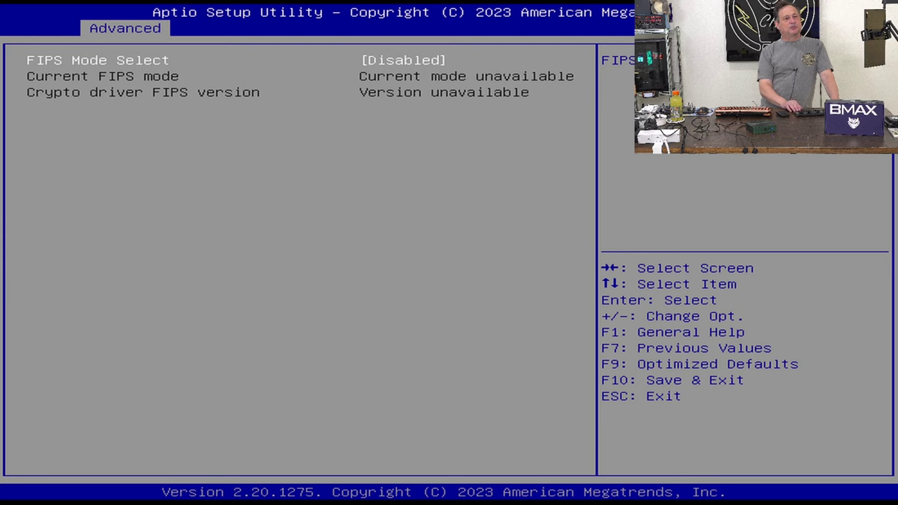
{"action": "key", "text": "Escape"}
{"action": "key", "text": "Down"}
{"action": "key", "text": "Return"}
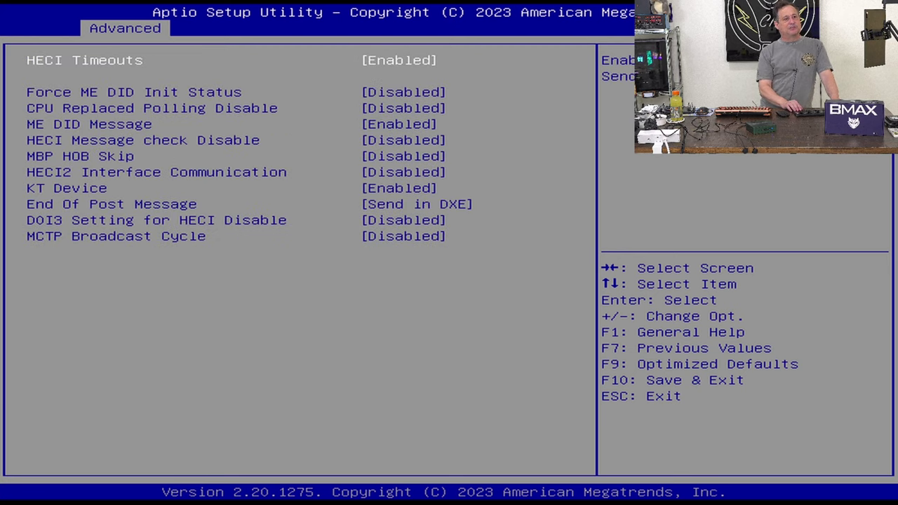
- Leave ME Debug Configuration, check the entry below it, and return to the Main page of the BIOS setup
{"action": "key", "text": "Escape"}
{"action": "key", "text": "Down"}
{"action": "key", "text": "Return"}
{"action": "key", "text": "Escape"}
{"action": "key", "text": "Escape"}
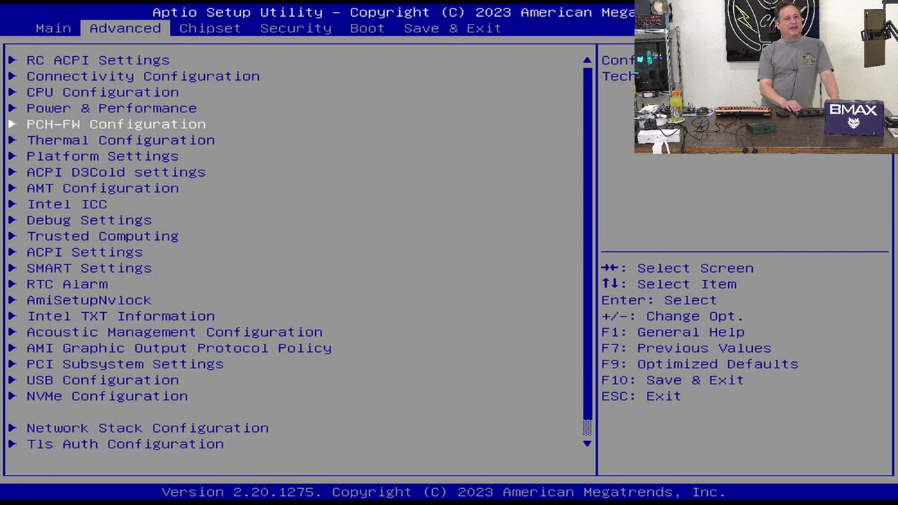
{"action": "key", "text": "Escape"}
{"action": "key", "text": "Escape"}
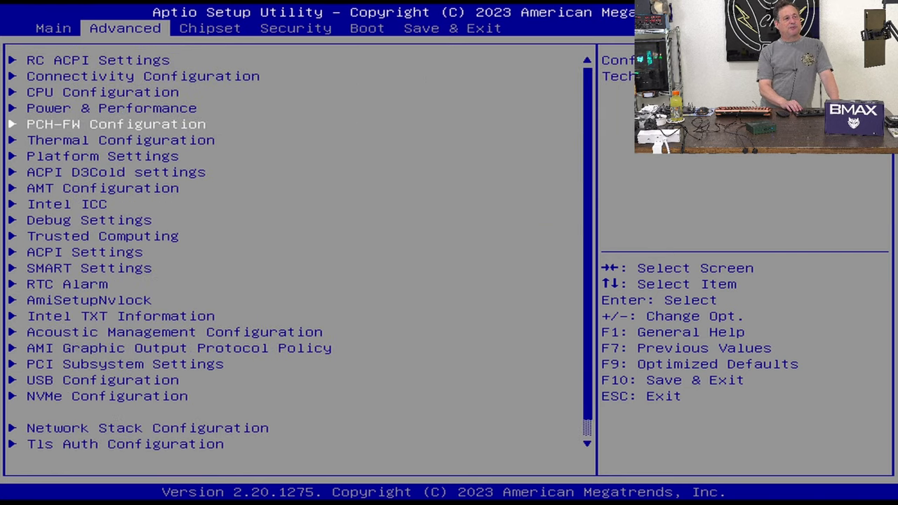
{"action": "key", "text": "Left"}
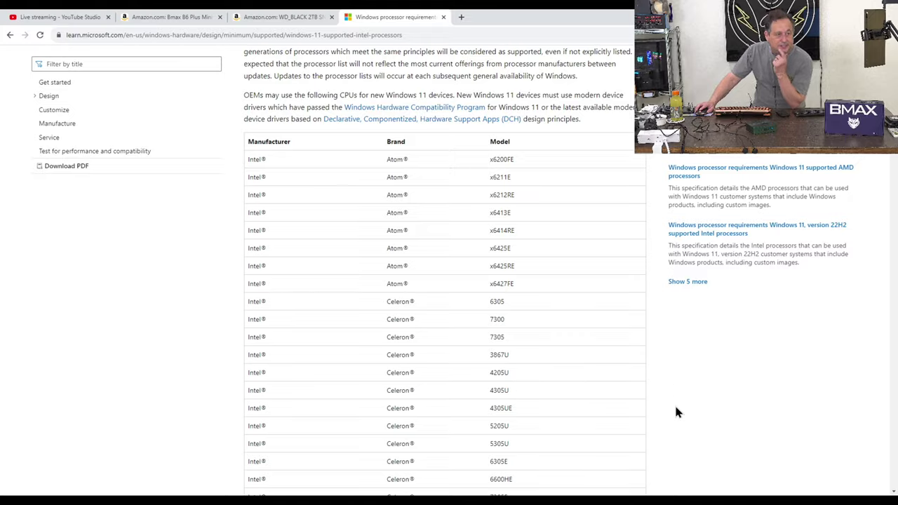
- Look for the i3-1000 models in Microsoft's Windows 11 supported Intel processor list and highlight i3-1000G4
{"action": "scroll", "coordinate": [672, 411], "scroll_direction": "down", "scroll_amount": 10}
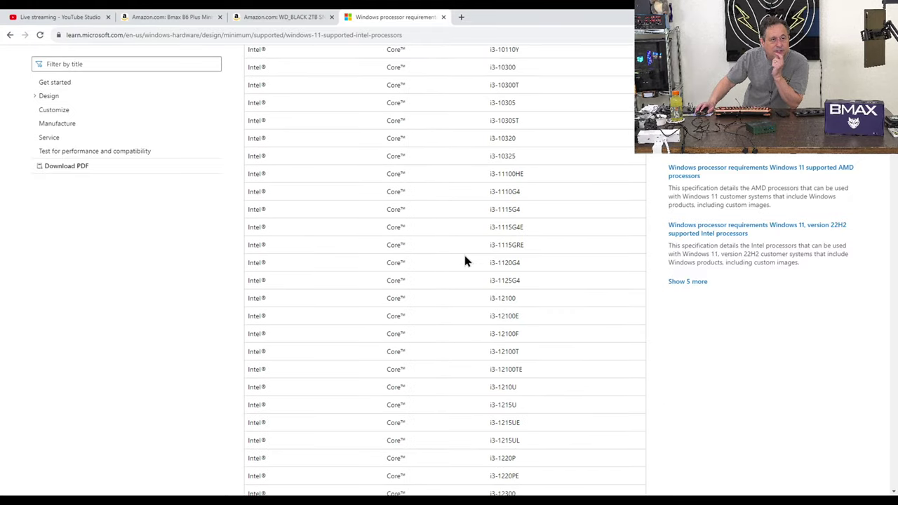
{"action": "scroll", "coordinate": [465, 261], "scroll_direction": "up", "scroll_amount": 2}
{"action": "scroll", "coordinate": [525, 183], "scroll_direction": "up", "scroll_amount": 2}
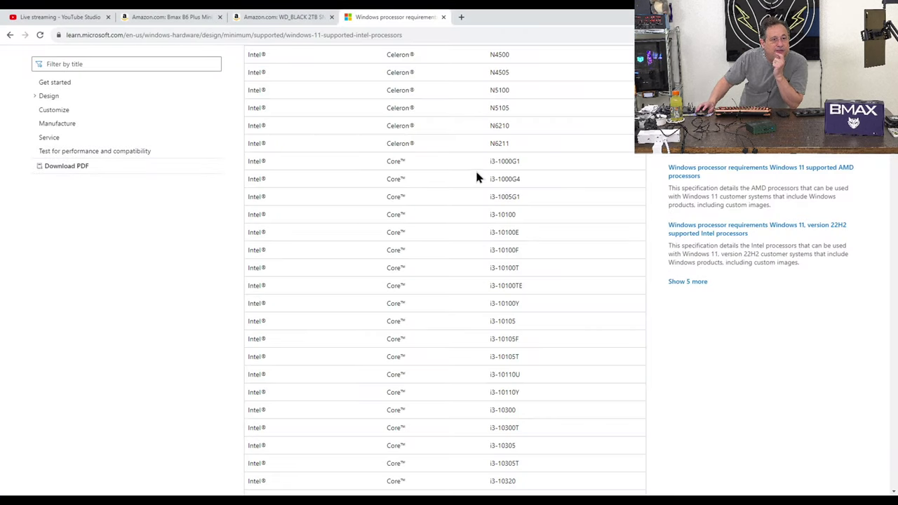
{"action": "triple_click", "coordinate": [529, 182]}
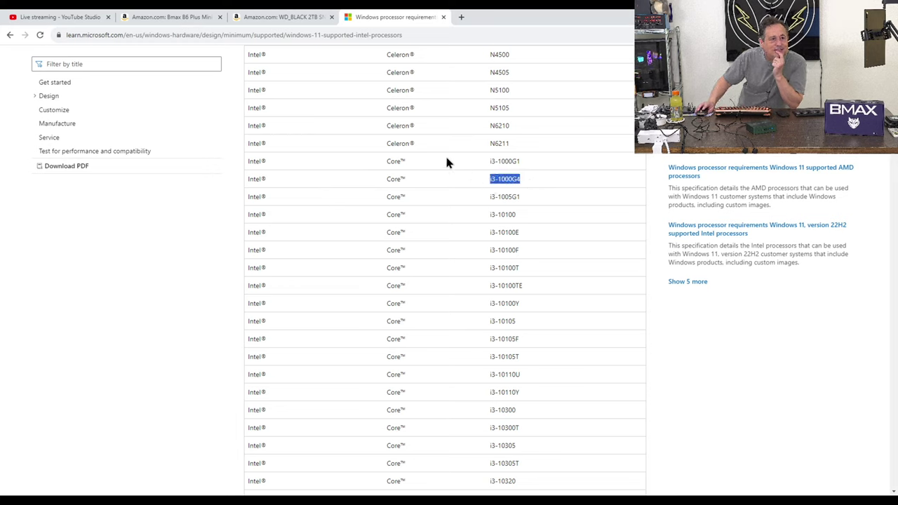
- Search Google for "is i3-1000ng4 windows 11 compatible"
{"action": "left_click", "coordinate": [287, 37]}
{"action": "type", "text": "is i3-1000"}
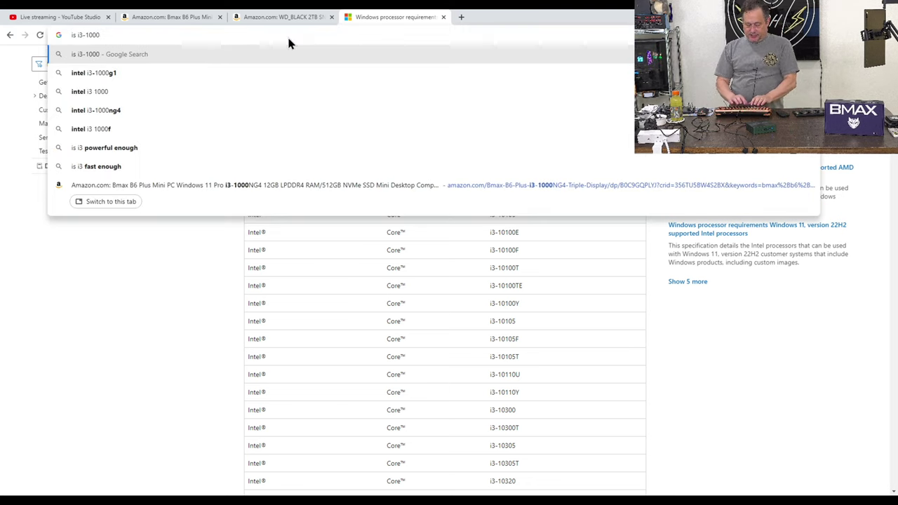
{"action": "type", "text": "ng4 windows 11 co"}
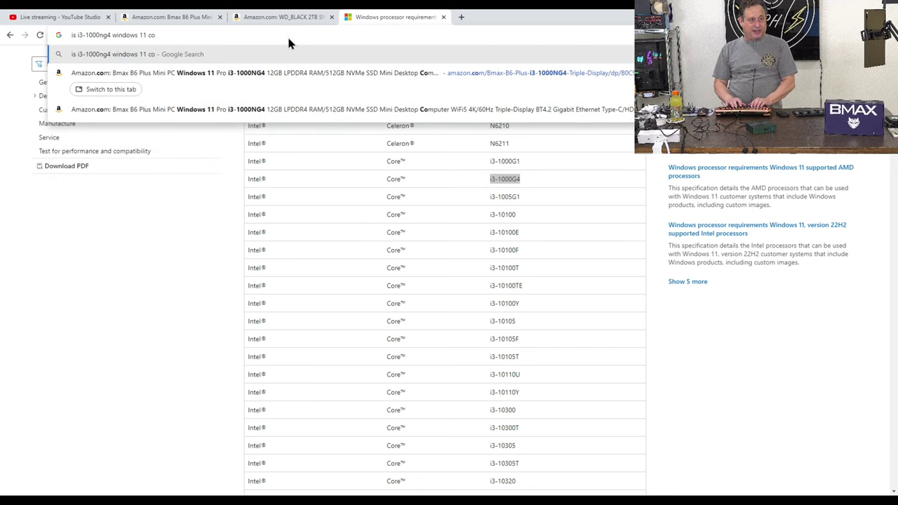
{"action": "type", "text": "mp"}
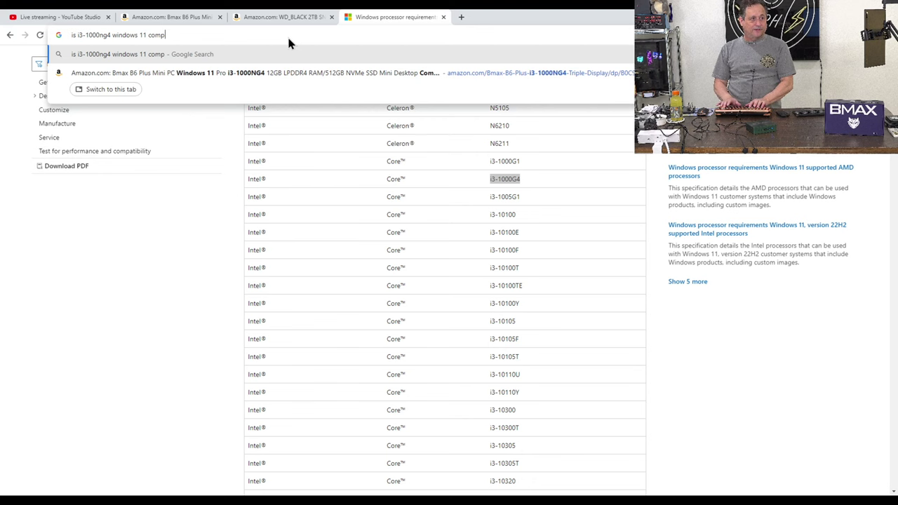
{"action": "type", "text": "at"}
{"action": "key", "text": "Down"}
{"action": "key", "text": "Return"}
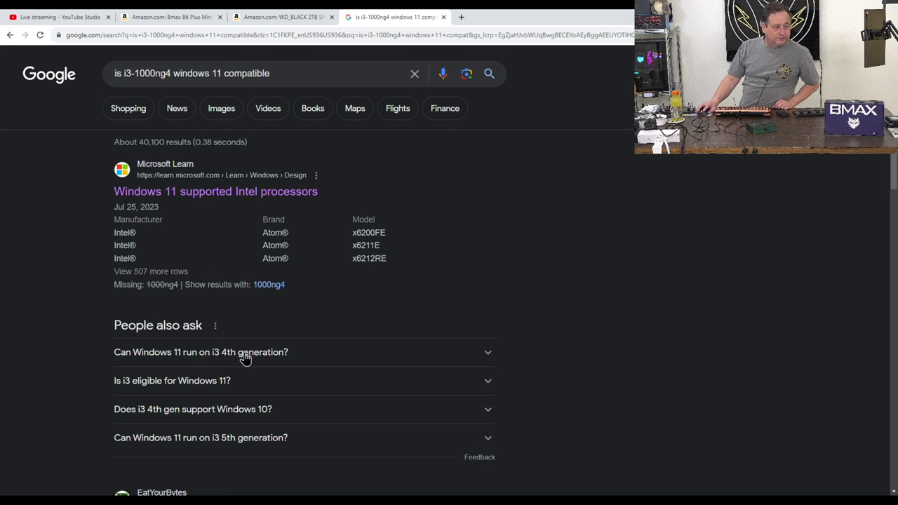
- Open the EatYourBytes result for the Intel Core i3-1000NG4 and read through its processor specifications
{"action": "scroll", "coordinate": [244, 359], "scroll_direction": "down", "scroll_amount": 2}
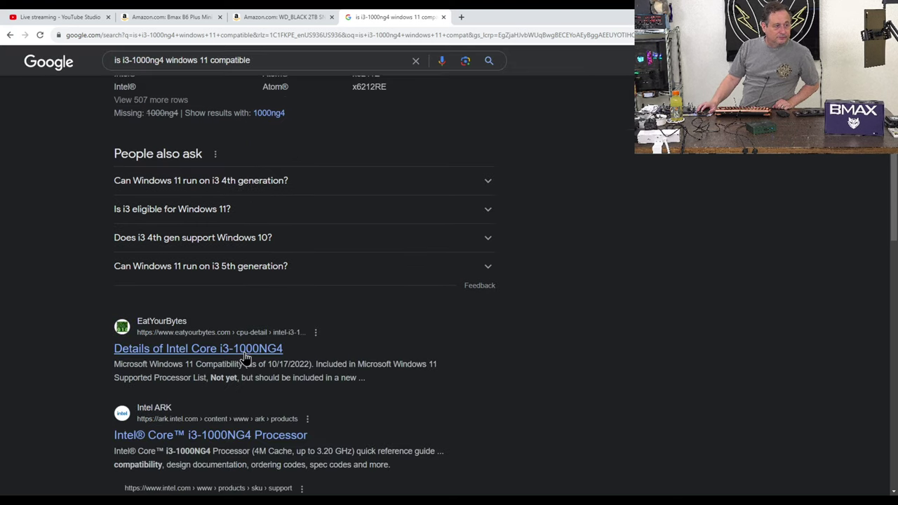
{"action": "left_click", "coordinate": [244, 355]}
{"action": "scroll", "coordinate": [398, 393], "scroll_direction": "down", "scroll_amount": 4}
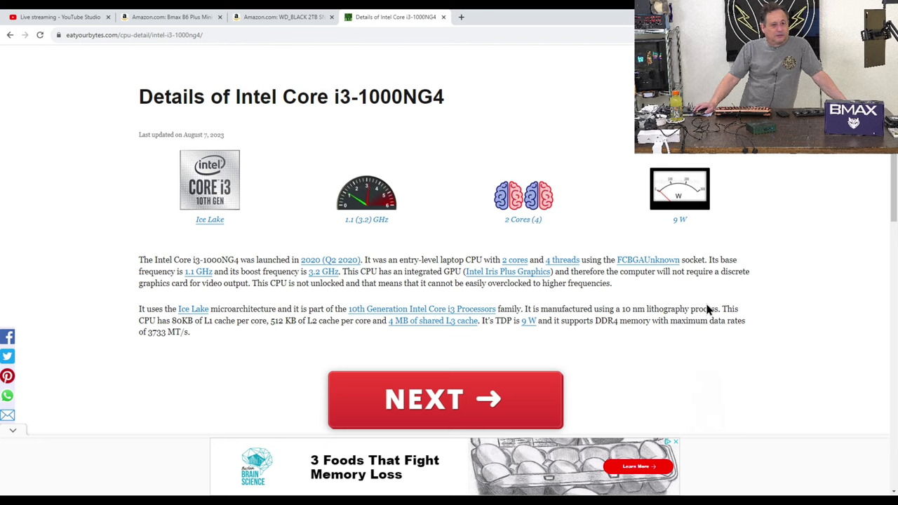
{"action": "scroll", "coordinate": [708, 309], "scroll_direction": "down", "scroll_amount": 3}
{"action": "scroll", "coordinate": [707, 309], "scroll_direction": "down", "scroll_amount": 3}
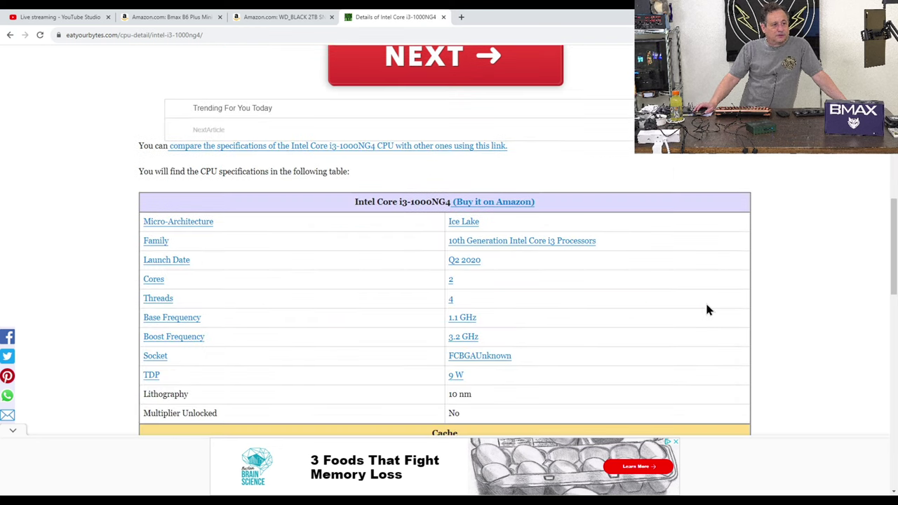
{"action": "scroll", "coordinate": [707, 308], "scroll_direction": "up", "scroll_amount": 12}
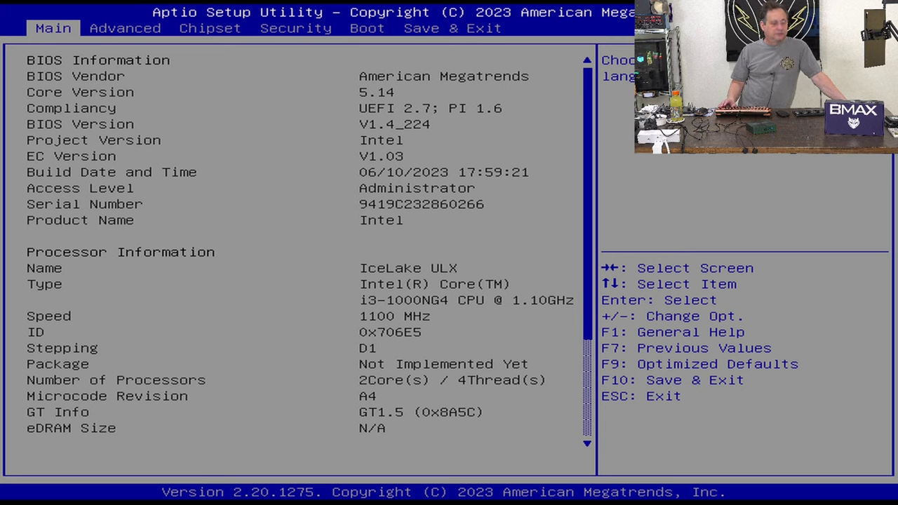
- Switch back to the BIOS setup, save the configuration changes and exit
{"action": "key", "text": "Right"}
{"action": "key", "text": "Right"}
{"action": "key", "text": "Right"}
{"action": "key", "text": "Right"}
{"action": "key", "text": "Right"}
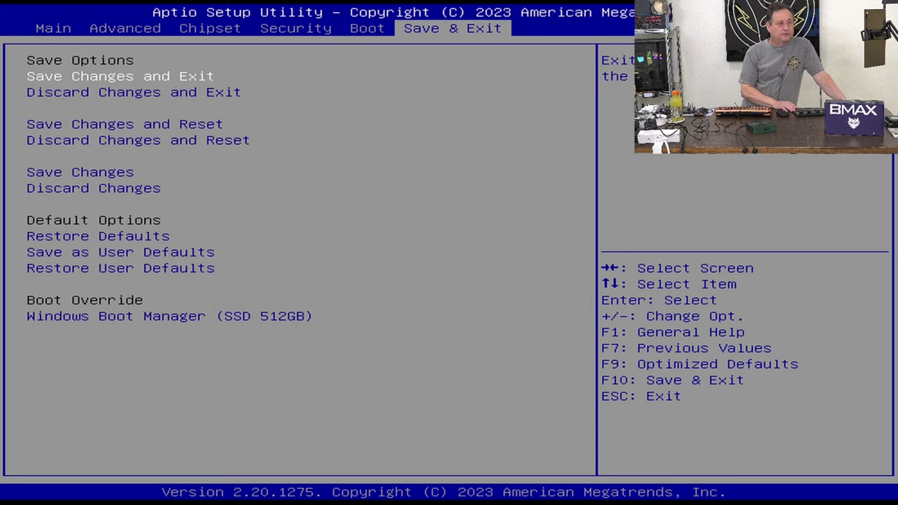
{"action": "key", "text": "Return"}
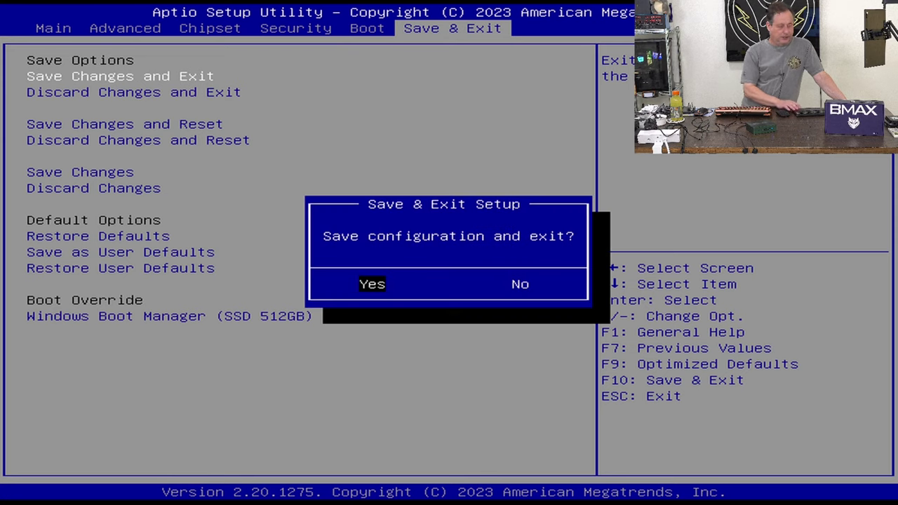
{"action": "key", "text": "Return"}
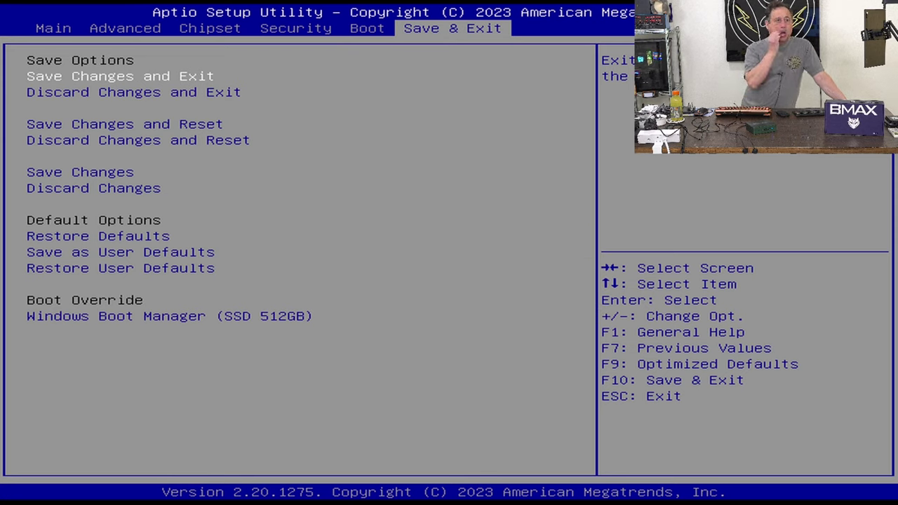
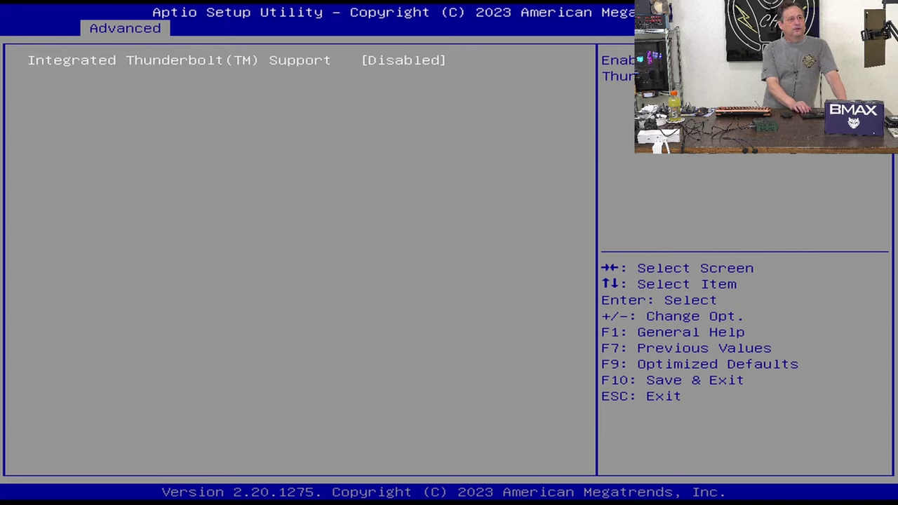
- Set Integrated Thunderbolt(TM) Support to Enabled and return to TCSS Platform Setting
{"action": "key", "text": "Return"}
{"action": "key", "text": "Down"}
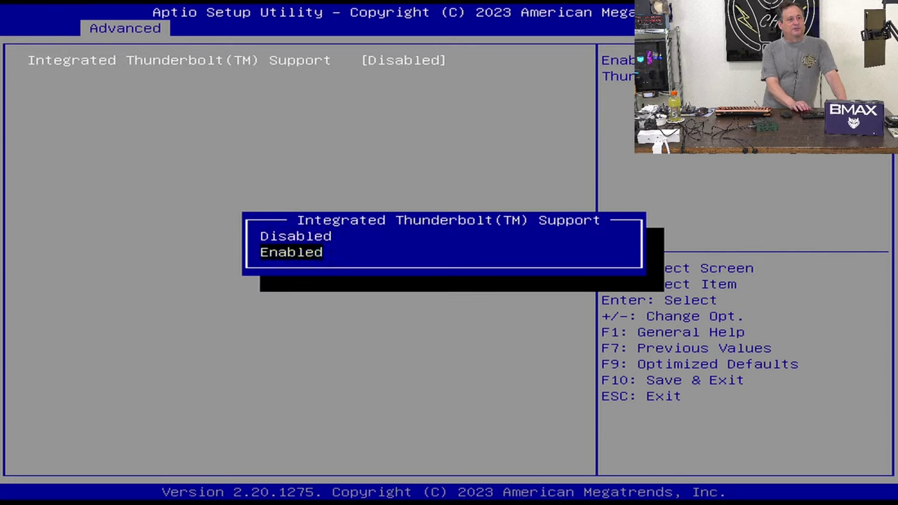
{"action": "key", "text": "Return"}
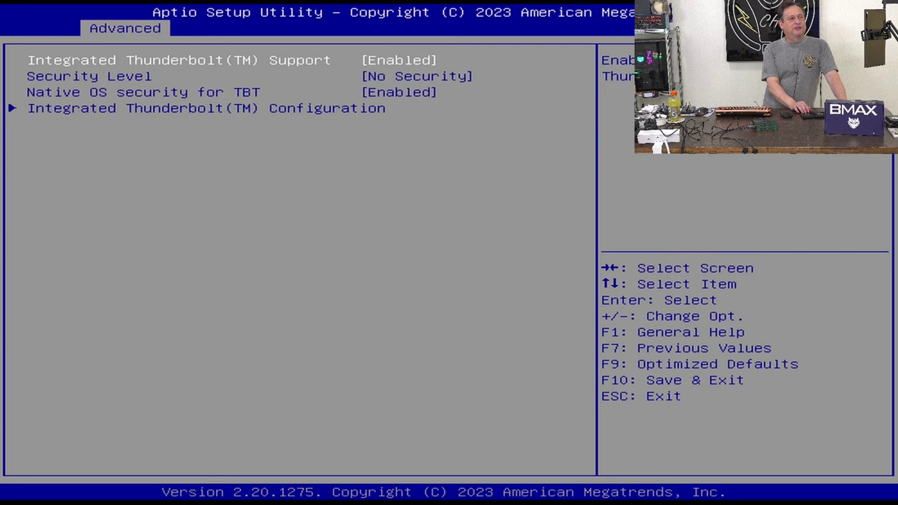
{"action": "key", "text": "Escape"}
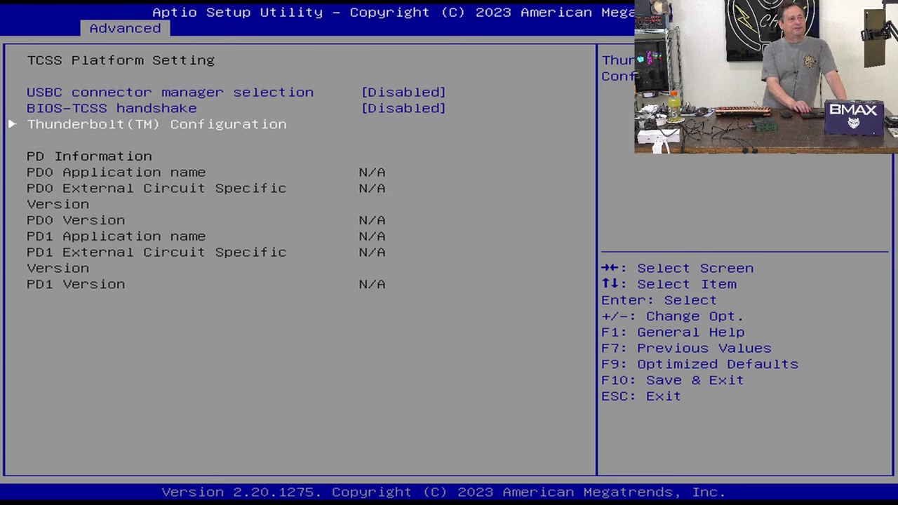
- Review the TCSS Platform Setting and Platform Settings options, then return to the Advanced settings list
{"action": "key", "text": "Up"}
{"action": "key", "text": "Up"}
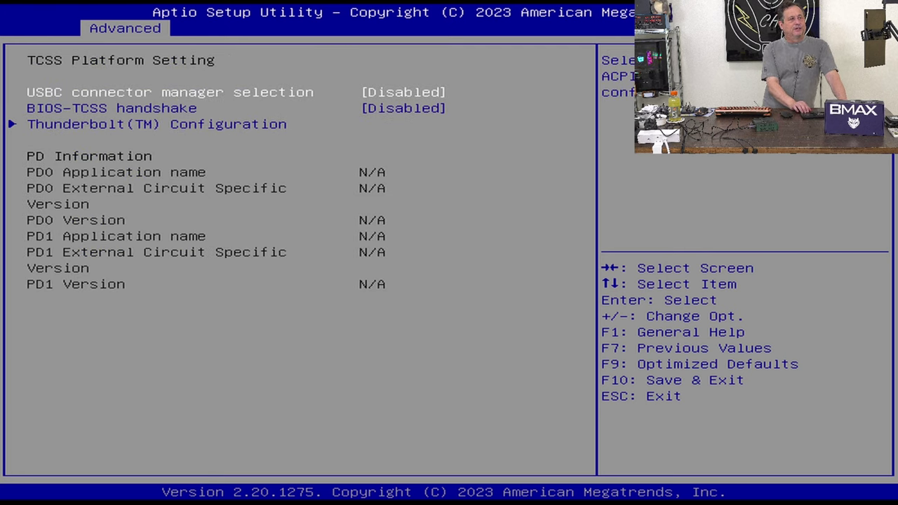
{"action": "key", "text": "Escape"}
{"action": "key", "text": "Up"}
{"action": "key", "text": "Up"}
{"action": "key", "text": "Up"}
{"action": "key", "text": "Up"}
{"action": "key", "text": "Up"}
{"action": "key", "text": "Up"}
{"action": "key", "text": "Up"}
{"action": "key", "text": "Up"}
{"action": "key", "text": "Up"}
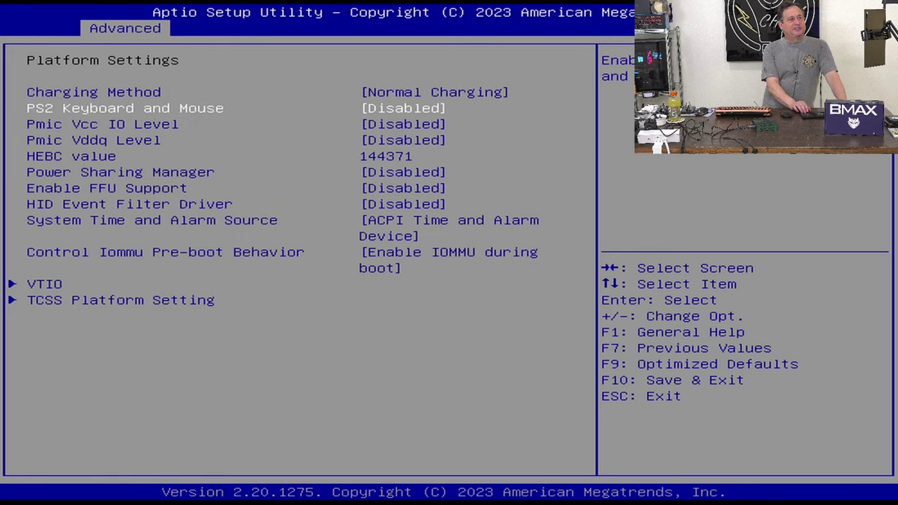
{"action": "key", "text": "Up"}
{"action": "key", "text": "Escape"}
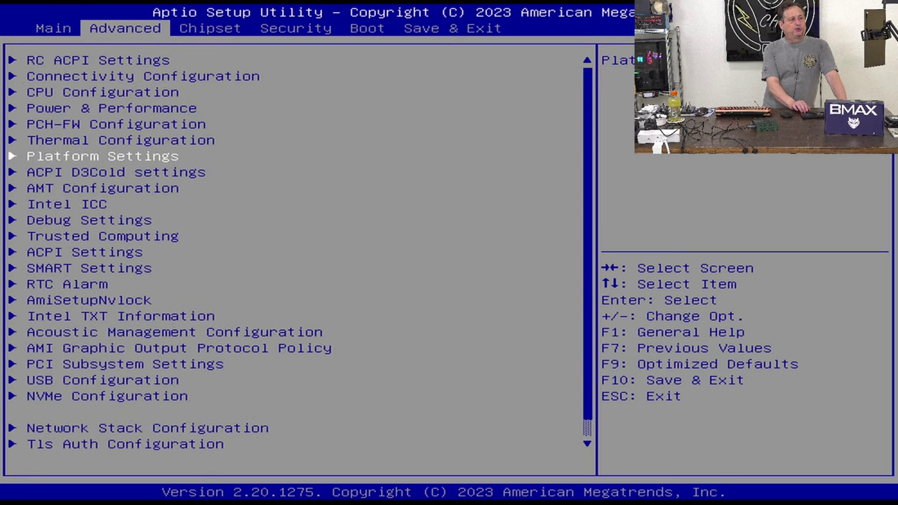
- Look through the submenus in the Advanced settings list and check Tls Auth Configuration
{"action": "key", "text": "Down"}
{"action": "key", "text": "Down"}
{"action": "key", "text": "Down"}
{"action": "key", "text": "Down"}
{"action": "key", "text": "Down"}
{"action": "key", "text": "Down"}
{"action": "key", "text": "Down"}
{"action": "key", "text": "Down"}
{"action": "key", "text": "Down"}
{"action": "key", "text": "Down"}
{"action": "key", "text": "Down"}
{"action": "key", "text": "Down"}
{"action": "key", "text": "Down"}
{"action": "key", "text": "Down"}
{"action": "key", "text": "Down"}
{"action": "key", "text": "Down"}
{"action": "key", "text": "Up"}
{"action": "key", "text": "Up"}
{"action": "key", "text": "Up"}
{"action": "key", "text": "Up"}
{"action": "key", "text": "Up"}
{"action": "key", "text": "Up"}
{"action": "key", "text": "Up"}
{"action": "key", "text": "Up"}
{"action": "key", "text": "Up"}
{"action": "key", "text": "Up"}
{"action": "key", "text": "Up"}
{"action": "key", "text": "Up"}
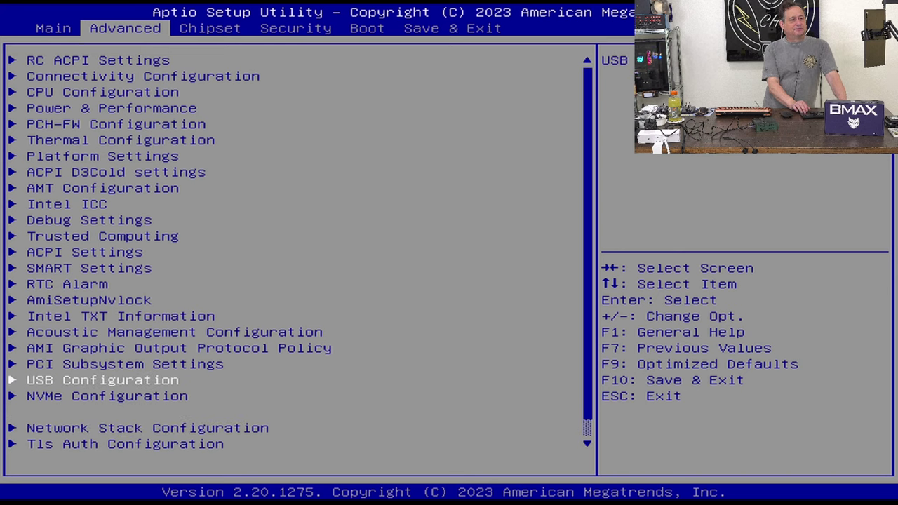
{"action": "key", "text": "Down"}
{"action": "key", "text": "Down"}
{"action": "key", "text": "Down"}
{"action": "key", "text": "Down"}
{"action": "key", "text": "Down"}
{"action": "key", "text": "Down"}
{"action": "key", "text": "Down"}
{"action": "key", "text": "Down"}
{"action": "key", "text": "Down"}
{"action": "key", "text": "Down"}
{"action": "key", "text": "Down"}
{"action": "key", "text": "Down"}
{"action": "key", "text": "Down"}
{"action": "key", "text": "Down"}
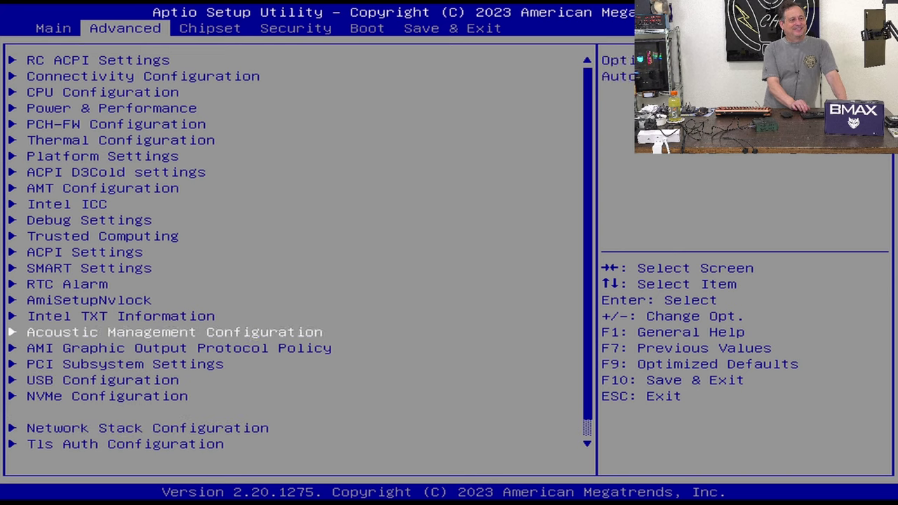
{"action": "key", "text": "Up"}
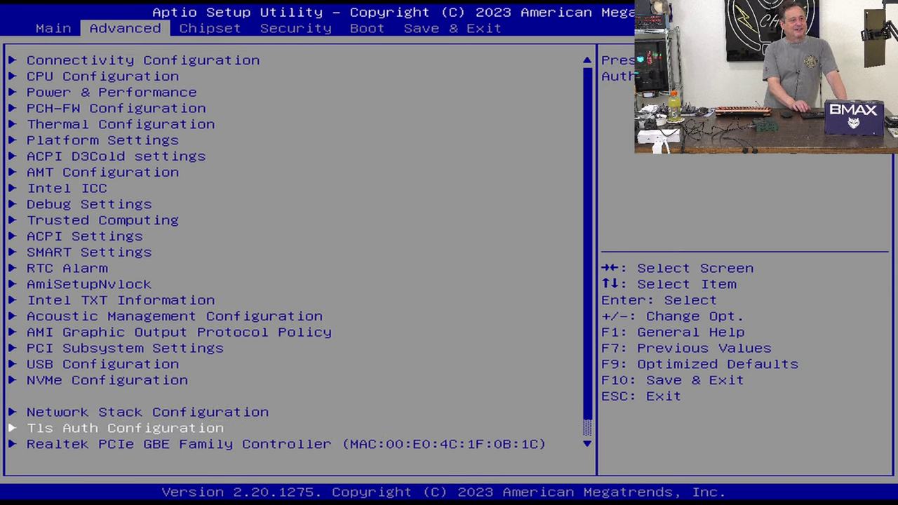
{"action": "key", "text": "Return"}
{"action": "key", "text": "Escape"}
- Open CPU Configuration, examine its processor details and options, and return to the Advanced settings list
{"action": "key", "text": "Down"}
{"action": "key", "text": "Down"}
{"action": "key", "text": "Down"}
{"action": "key", "text": "Down"}
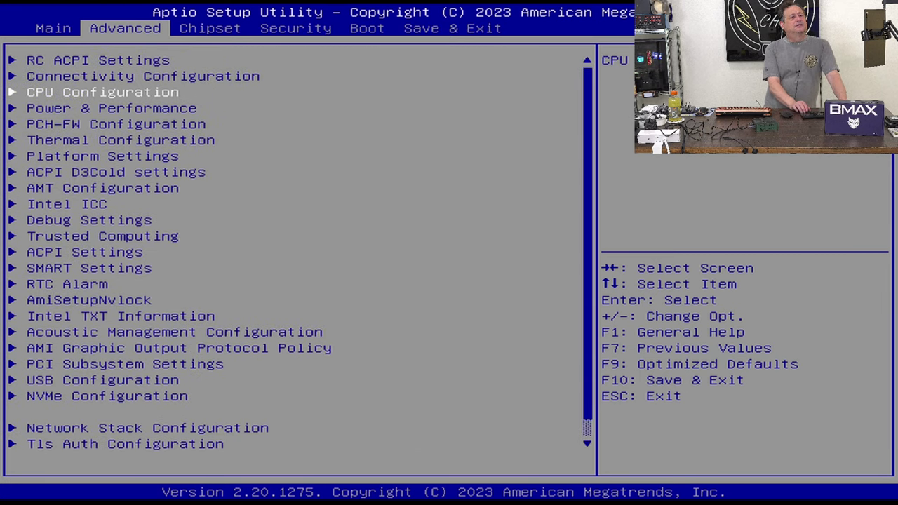
{"action": "key", "text": "Return"}
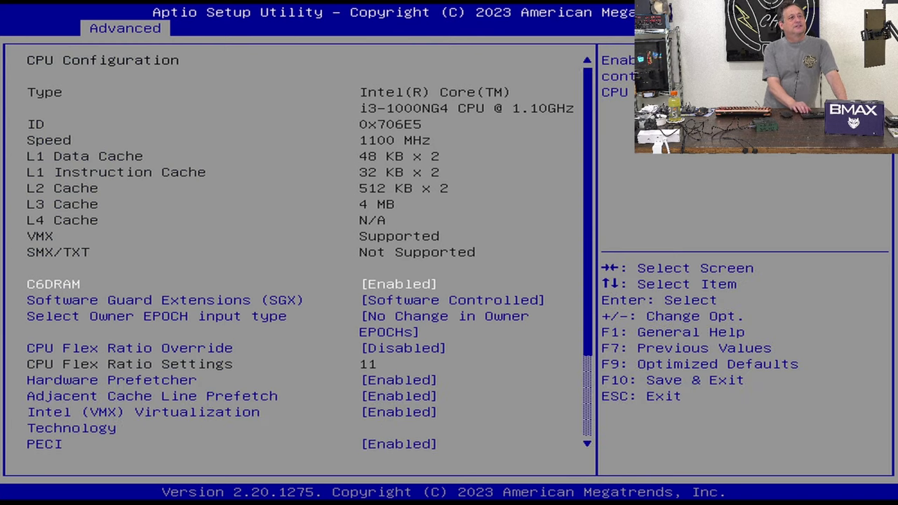
{"action": "key", "text": "Down"}
{"action": "key", "text": "Down"}
{"action": "key", "text": "Down"}
{"action": "key", "text": "Down"}
{"action": "key", "text": "Down"}
{"action": "key", "text": "Down"}
{"action": "key", "text": "Down"}
{"action": "key", "text": "Down"}
{"action": "key", "text": "Down"}
{"action": "key", "text": "Down"}
{"action": "key", "text": "Down"}
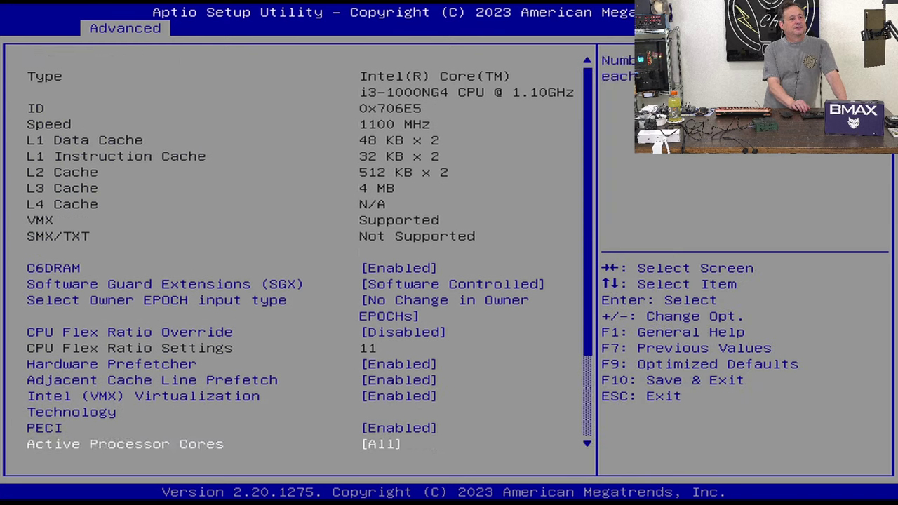
{"action": "key", "text": "Down"}
{"action": "key", "text": "Down"}
{"action": "key", "text": "Down"}
{"action": "key", "text": "Down"}
{"action": "key", "text": "Down"}
{"action": "key", "text": "Down"}
{"action": "key", "text": "Down"}
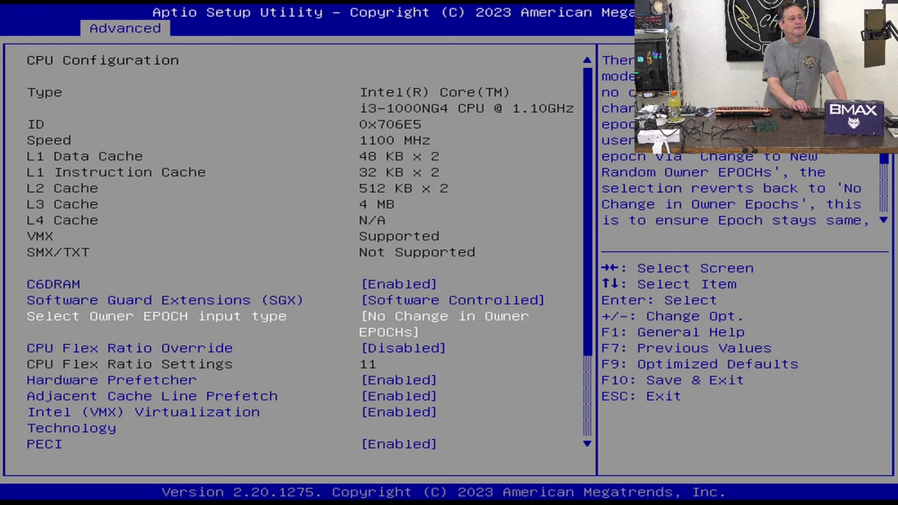
{"action": "key", "text": "Escape"}
- Open CPU - Power Management Control under Power & Performance and examine its options from Boot performance mode through Energy Performance Gain
{"action": "key", "text": "Down"}
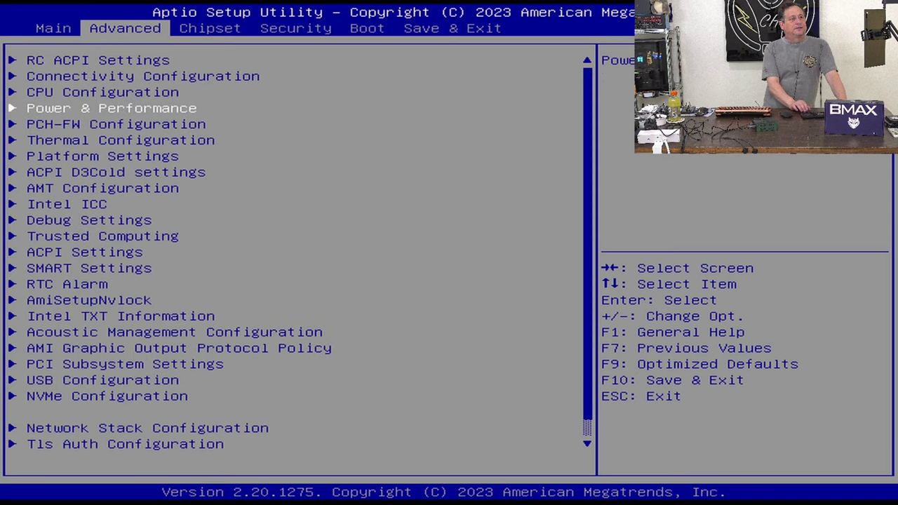
{"action": "key", "text": "Return"}
{"action": "key", "text": "Return"}
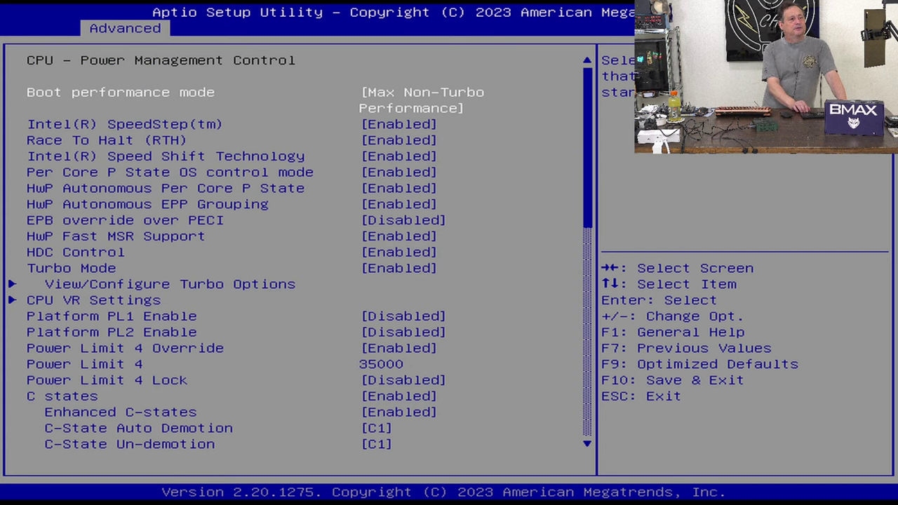
{"action": "key", "text": "Down"}
{"action": "key", "text": "Down"}
{"action": "key", "text": "Down"}
{"action": "key", "text": "Down"}
{"action": "key", "text": "Down"}
{"action": "key", "text": "Down"}
{"action": "key", "text": "Down"}
{"action": "key", "text": "Down"}
{"action": "key", "text": "Down"}
{"action": "key", "text": "Down"}
{"action": "key", "text": "Down"}
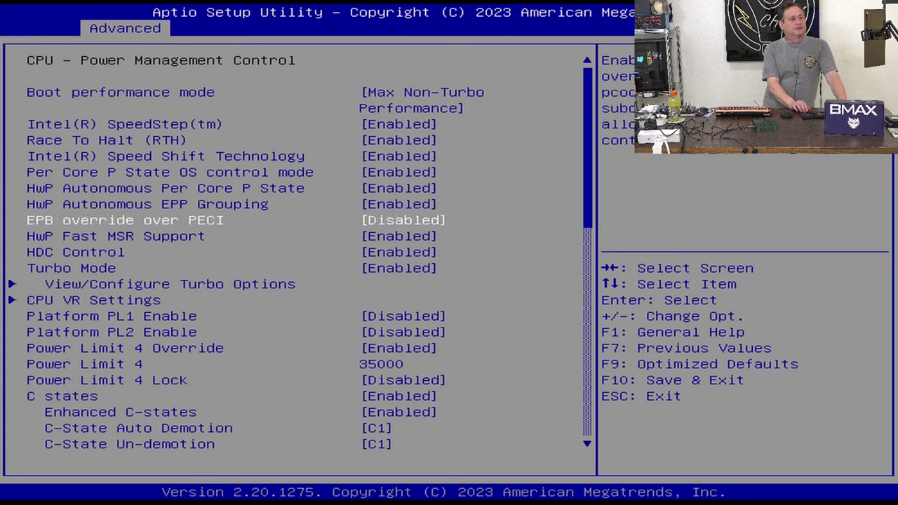
{"action": "key", "text": "Down"}
{"action": "key", "text": "Down"}
{"action": "key", "text": "Down"}
{"action": "key", "text": "Down"}
{"action": "key", "text": "Down"}
{"action": "key", "text": "Down"}
{"action": "key", "text": "Down"}
{"action": "key", "text": "Down"}
{"action": "key", "text": "Down"}
{"action": "key", "text": "Down"}
{"action": "key", "text": "Down"}
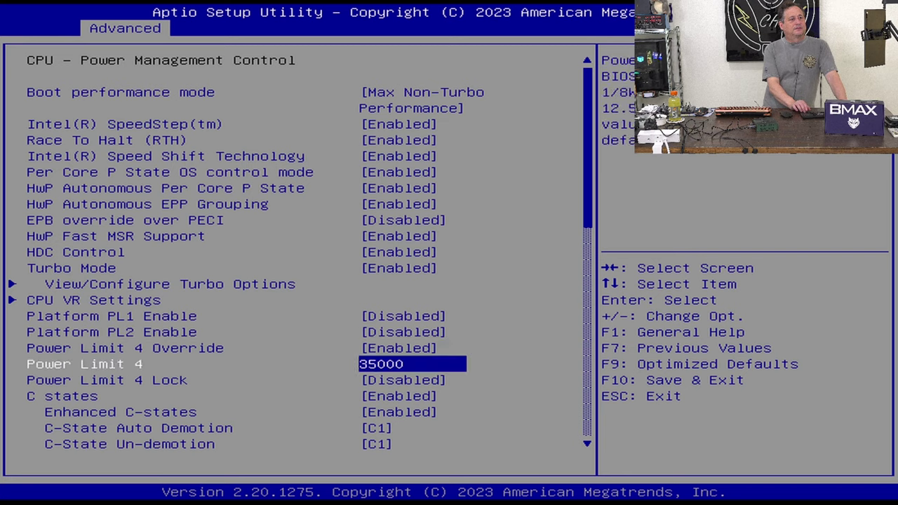
{"action": "key", "text": "Down"}
{"action": "key", "text": "Down"}
{"action": "key", "text": "Down"}
{"action": "key", "text": "Down"}
{"action": "key", "text": "Down"}
{"action": "key", "text": "Down"}
{"action": "key", "text": "Down"}
{"action": "key", "text": "Down"}
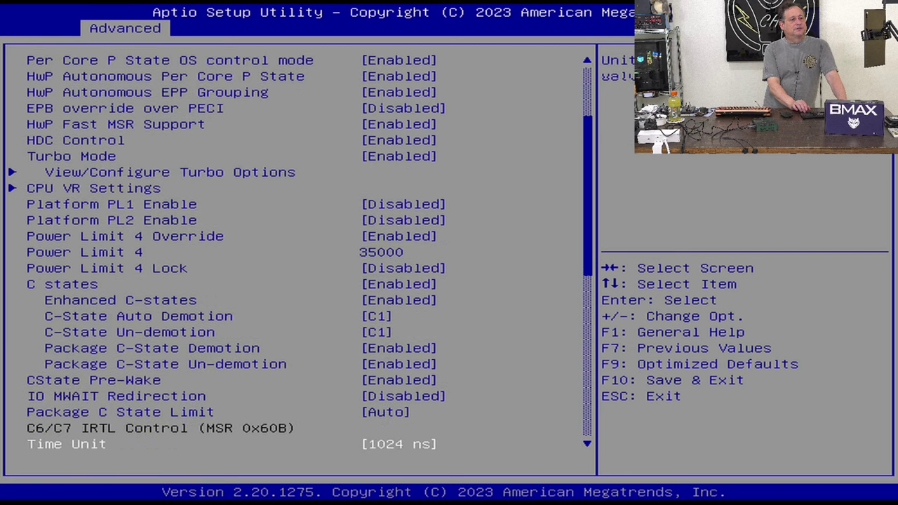
{"action": "key", "text": "Down"}
{"action": "key", "text": "Down"}
{"action": "key", "text": "Down"}
{"action": "key", "text": "Down"}
{"action": "key", "text": "Down"}
{"action": "key", "text": "Down"}
{"action": "key", "text": "Down"}
{"action": "key", "text": "Down"}
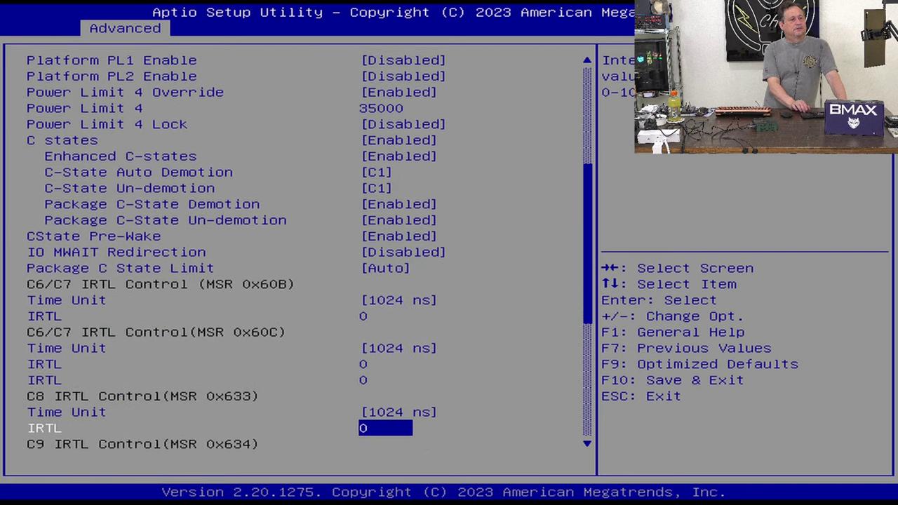
{"action": "key", "text": "Down"}
{"action": "key", "text": "Down"}
{"action": "key", "text": "Down"}
{"action": "key", "text": "Down"}
{"action": "key", "text": "Down"}
{"action": "key", "text": "Down"}
{"action": "key", "text": "Down"}
{"action": "key", "text": "Down"}
{"action": "key", "text": "Down"}
{"action": "key", "text": "Down"}
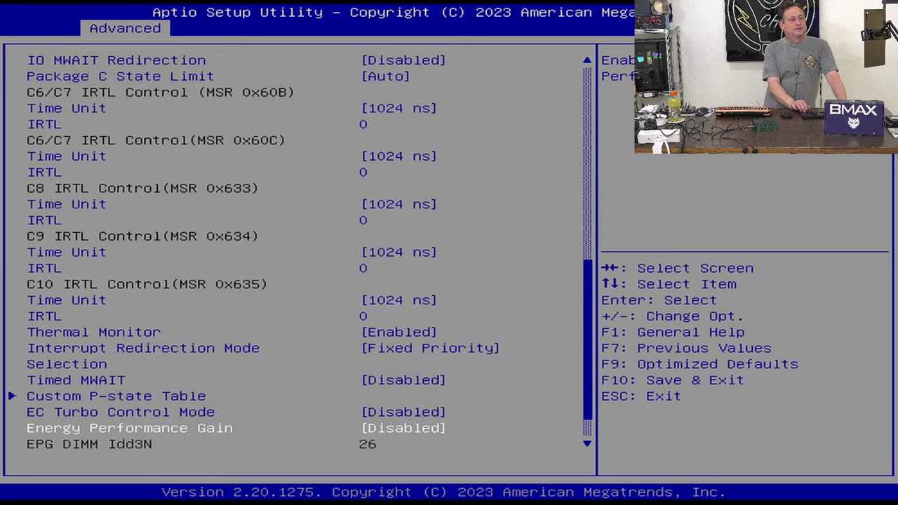
- Check GT - Power Management Control under Power & Performance and return to the Advanced settings list
{"action": "key", "text": "Escape"}
{"action": "key", "text": "Down"}
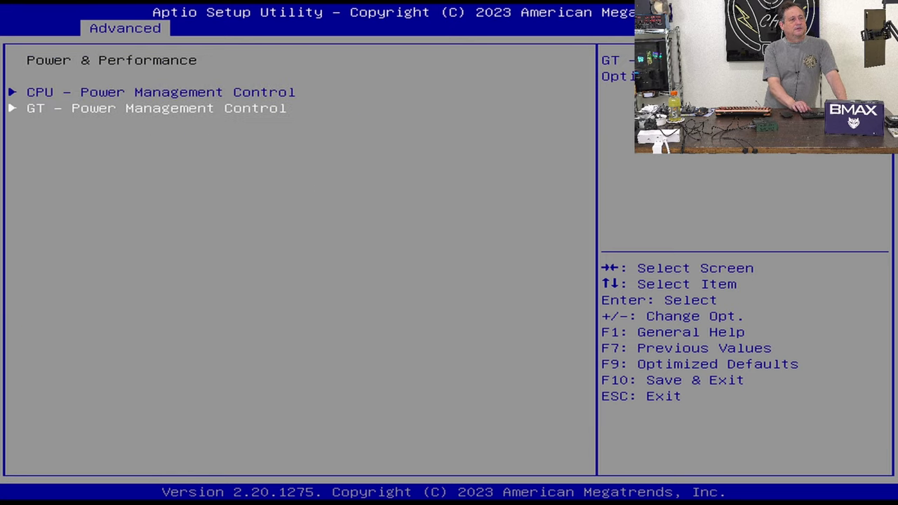
{"action": "key", "text": "Return"}
{"action": "key", "text": "Escape"}
{"action": "key", "text": "Escape"}
- Set TPM Device Selection to dTPM in the PTT Configuration of PCH-FW Configuration and return to the Advanced settings list
{"action": "key", "text": "Down"}
{"action": "key", "text": "Return"}
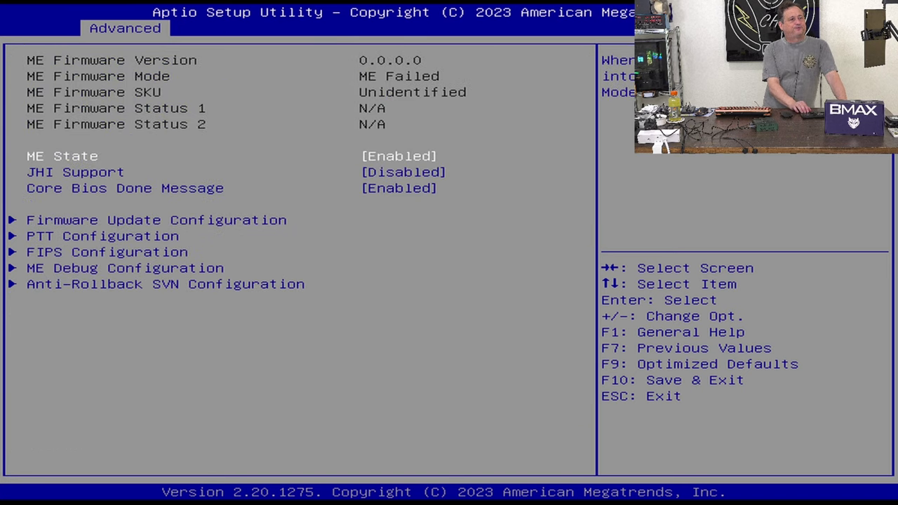
{"action": "key", "text": "Down"}
{"action": "key", "text": "Down"}
{"action": "key", "text": "Down"}
{"action": "key", "text": "Down"}
{"action": "key", "text": "Return"}
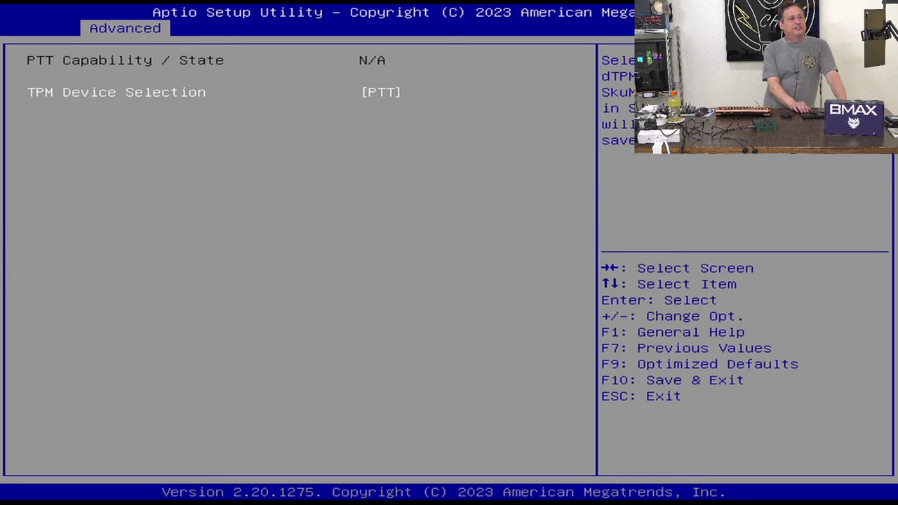
{"action": "key", "text": "Return"}
{"action": "key", "text": "Up"}
{"action": "key", "text": "Return"}
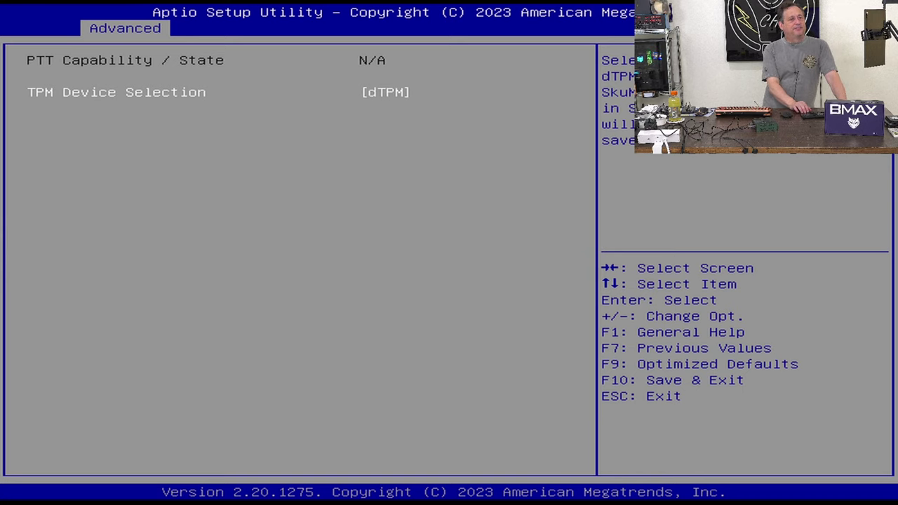
{"action": "key", "text": "Escape"}
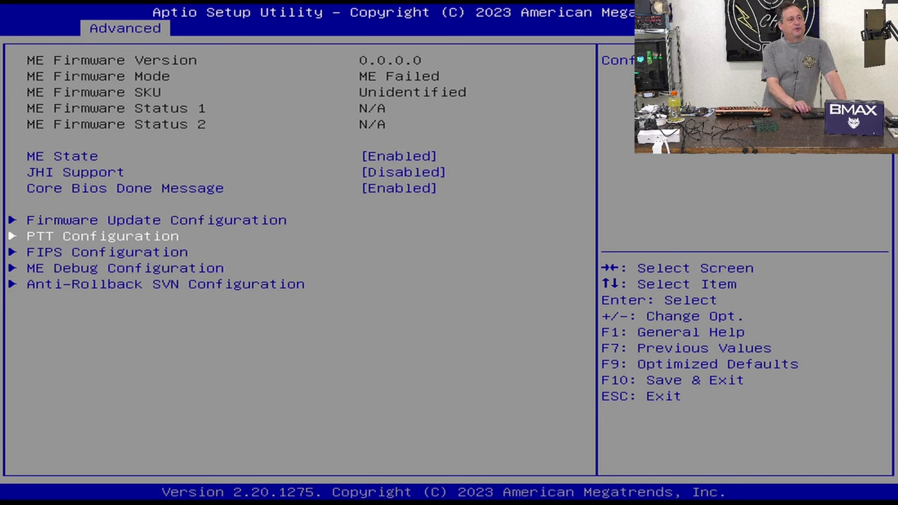
{"action": "key", "text": "Escape"}
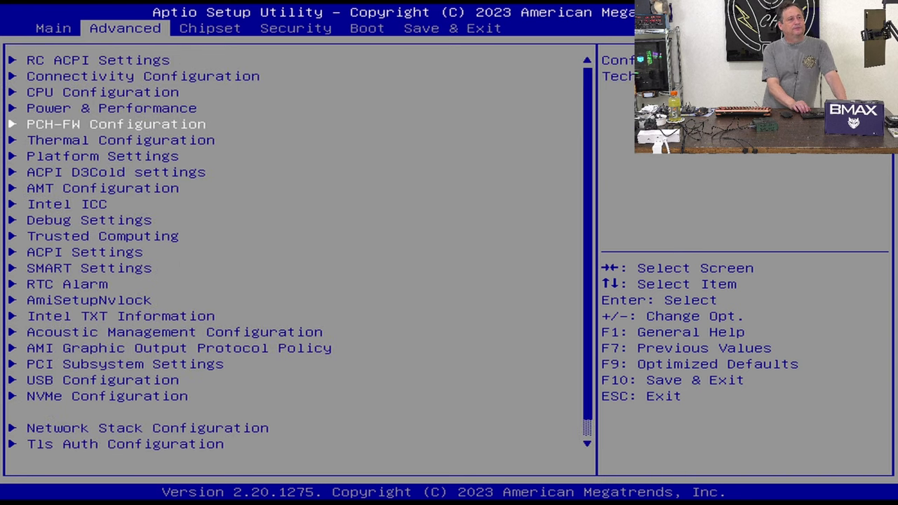
- Check the System Agent (SA) Configuration in the Chipset settings and return to the Chipset list
{"action": "key", "text": "Down"}
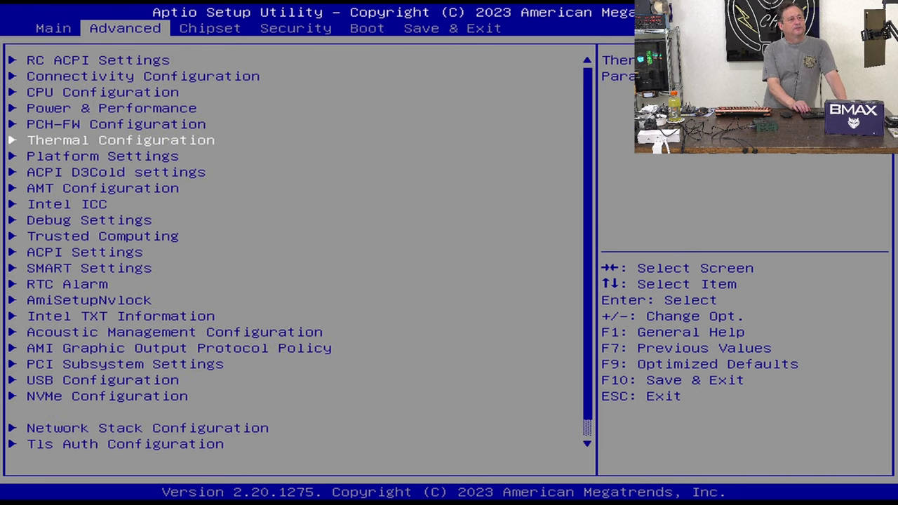
{"action": "key", "text": "Right"}
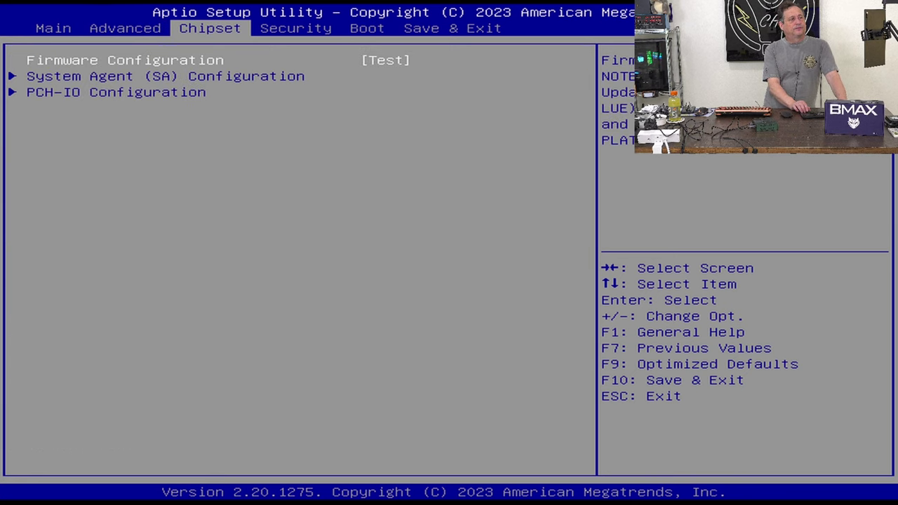
{"action": "key", "text": "Down"}
{"action": "key", "text": "Return"}
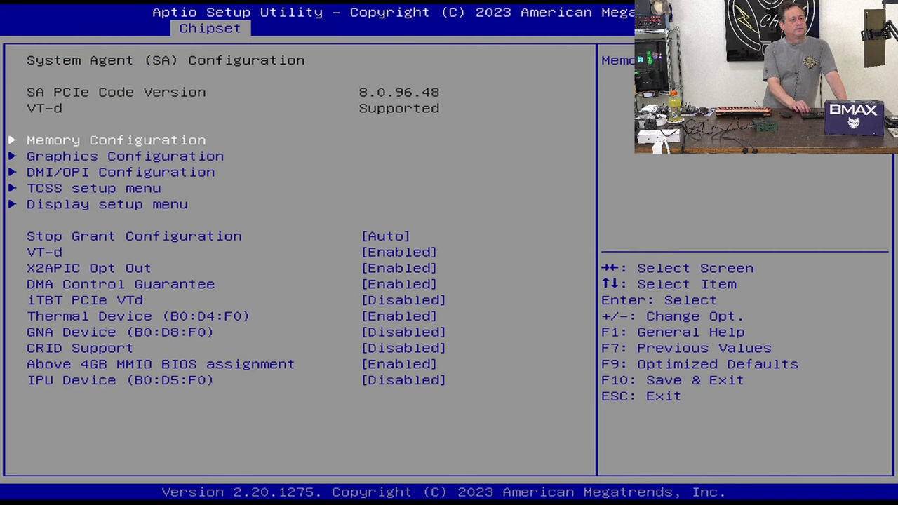
{"action": "key", "text": "Escape"}
- Open PCH-IO Configuration, examine its submenus and the Audio, Wifi and Bluetooth options, and return to the Chipset list
{"action": "key", "text": "Down"}
{"action": "key", "text": "Return"}
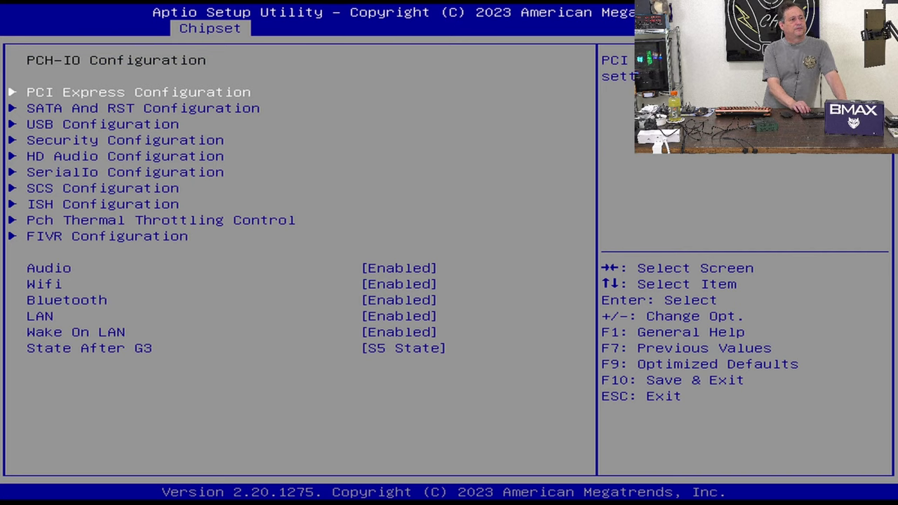
{"action": "key", "text": "Down"}
{"action": "key", "text": "Down"}
{"action": "key", "text": "Down"}
{"action": "key", "text": "Down"}
{"action": "key", "text": "Down"}
{"action": "key", "text": "Down"}
{"action": "key", "text": "Down"}
{"action": "key", "text": "Down"}
{"action": "key", "text": "Down"}
{"action": "key", "text": "Down"}
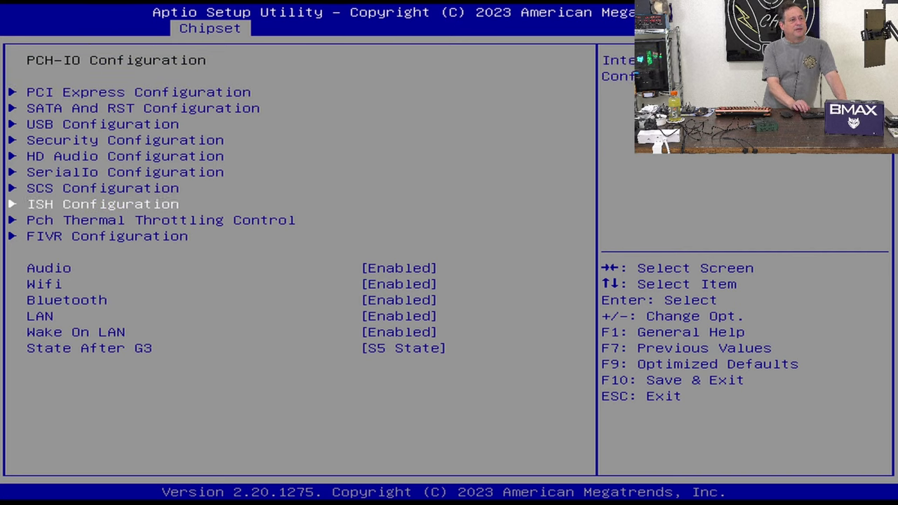
{"action": "key", "text": "Down"}
{"action": "key", "text": "Down"}
{"action": "key", "text": "Up"}
{"action": "key", "text": "Down"}
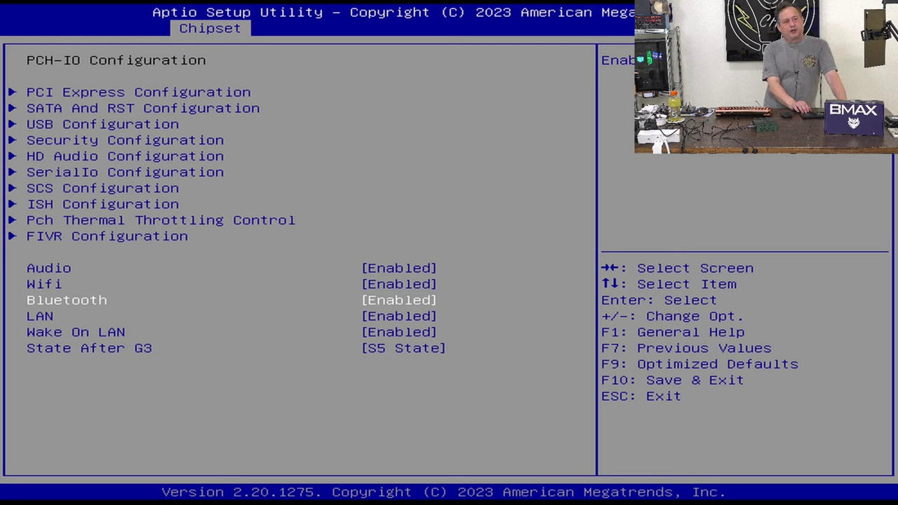
{"action": "key", "text": "Up"}
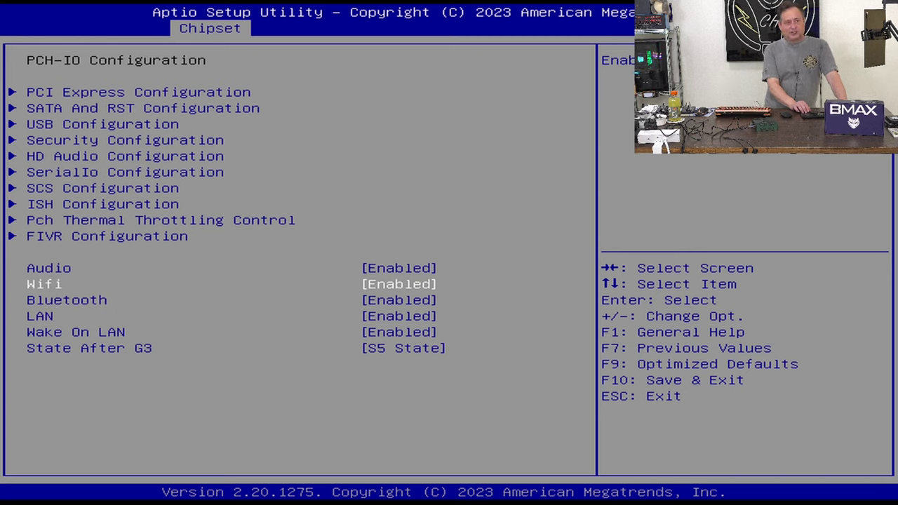
{"action": "key", "text": "Down"}
{"action": "key", "text": "Up"}
{"action": "key", "text": "Down"}
{"action": "key", "text": "Up"}
{"action": "key", "text": "Down"}
{"action": "key", "text": "Up"}
{"action": "key", "text": "Down"}
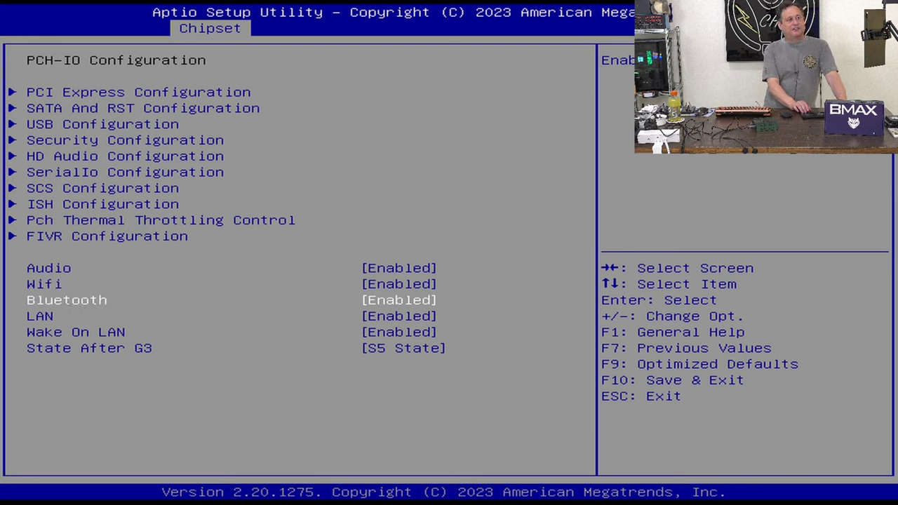
{"action": "key", "text": "Escape"}
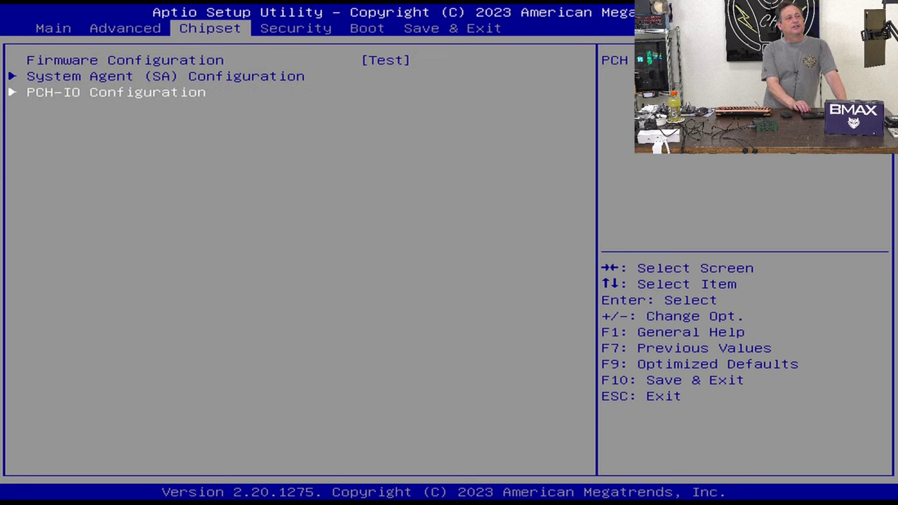
- Look over the Boot and Save & Exit settings, then go back to the Advanced settings list
{"action": "key", "text": "Right"}
{"action": "key", "text": "Right"}
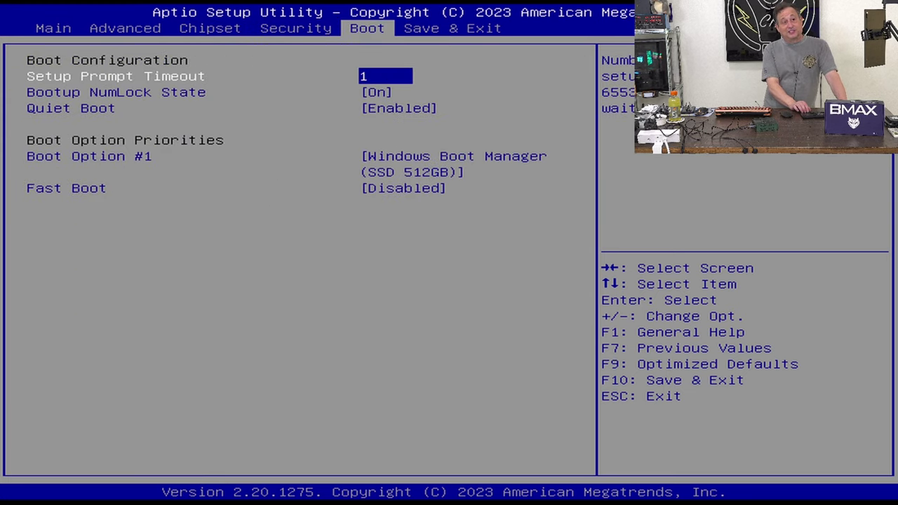
{"action": "key", "text": "Right"}
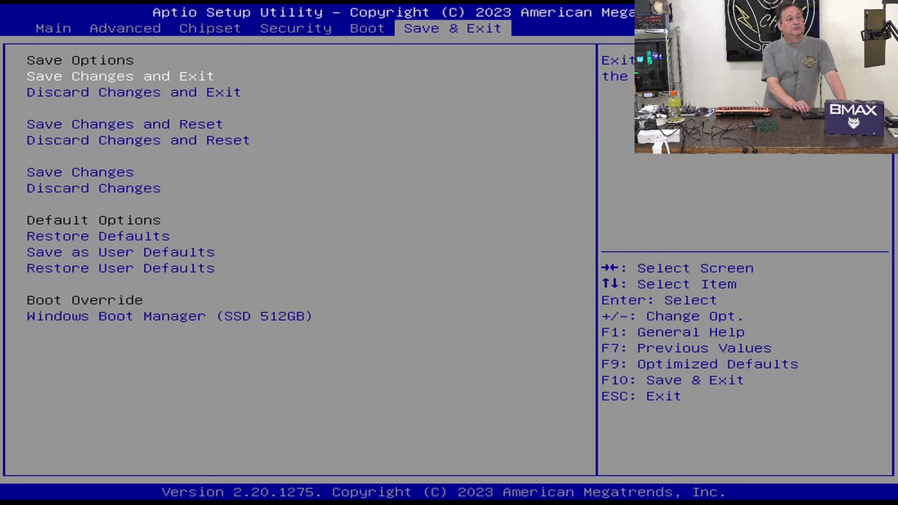
{"action": "key", "text": "Left"}
{"action": "key", "text": "Left"}
{"action": "key", "text": "Left"}
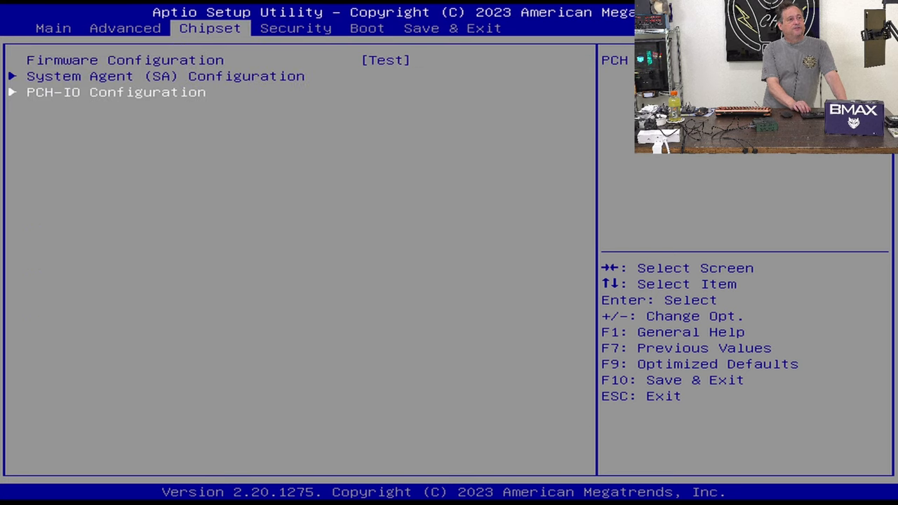
{"action": "key", "text": "Left"}
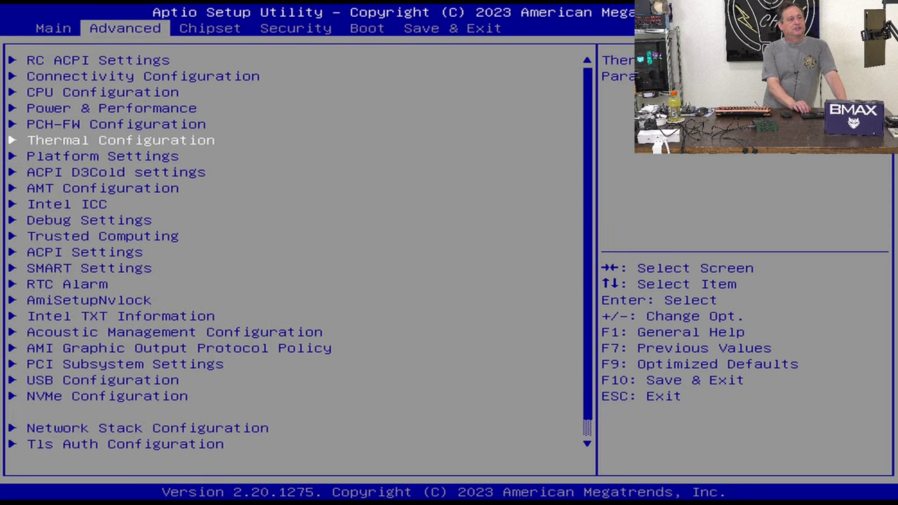
- Check Platform Settings, ACPI D3Cold settings and AMT Configuration in the Advanced settings list
{"action": "key", "text": "Down"}
{"action": "key", "text": "Return"}
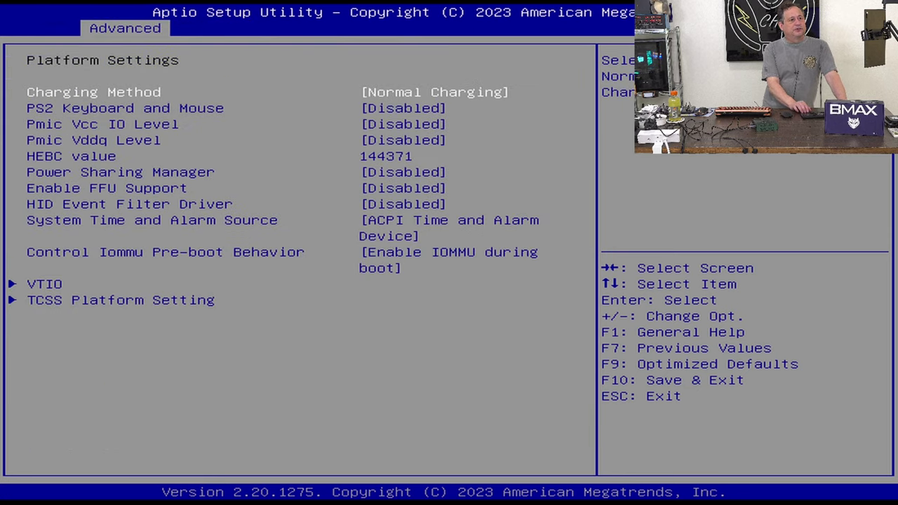
{"action": "key", "text": "Escape"}
{"action": "key", "text": "Down"}
{"action": "key", "text": "Return"}
{"action": "key", "text": "Escape"}
{"action": "key", "text": "Down"}
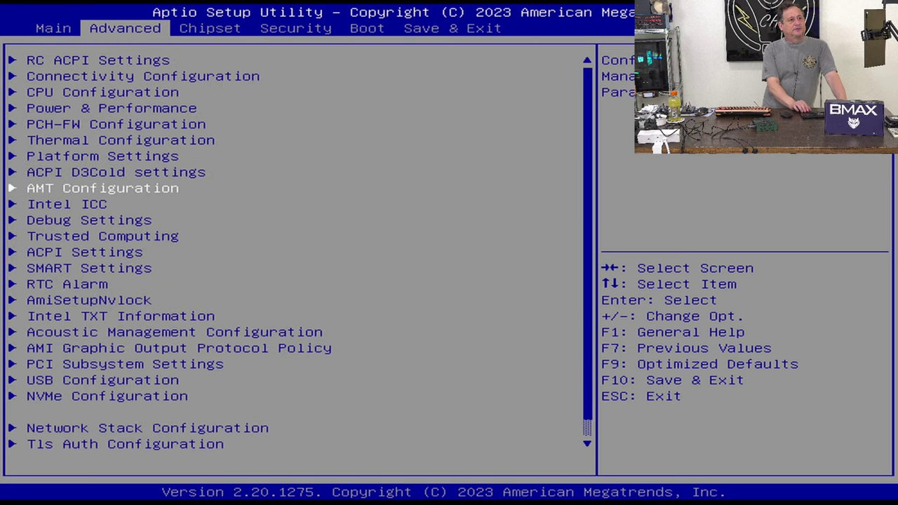
{"action": "key", "text": "Return"}
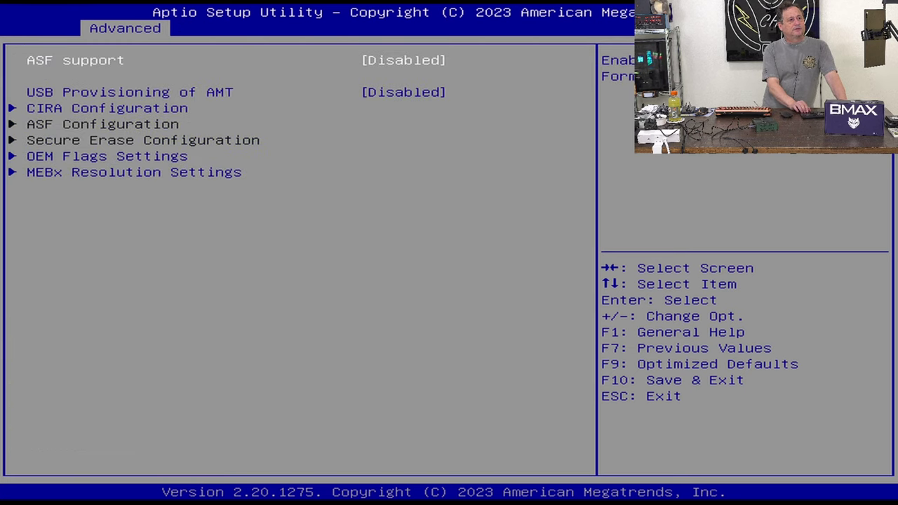
{"action": "key", "text": "Escape"}
- Set Disable Block Sid to Enabled in Trusted Computing and return to the Advanced settings list
{"action": "key", "text": "Down"}
{"action": "key", "text": "Down"}
{"action": "key", "text": "Down"}
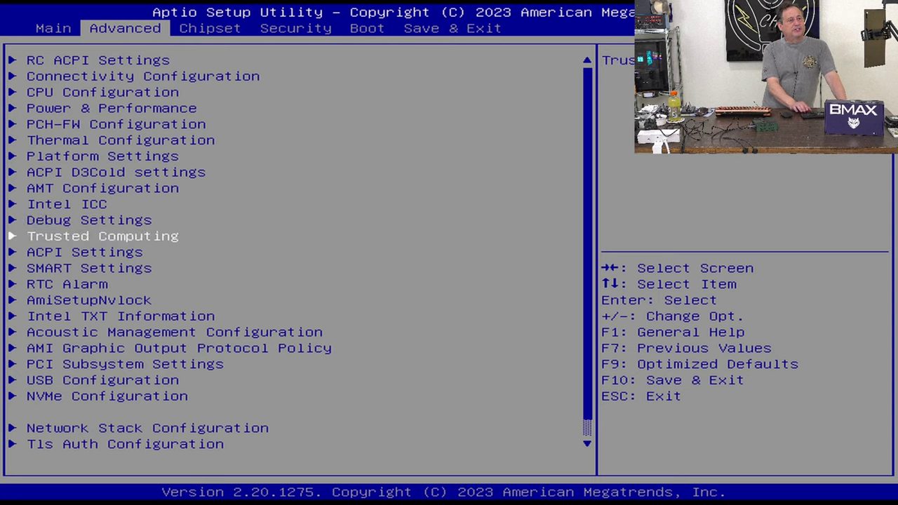
{"action": "key", "text": "Return"}
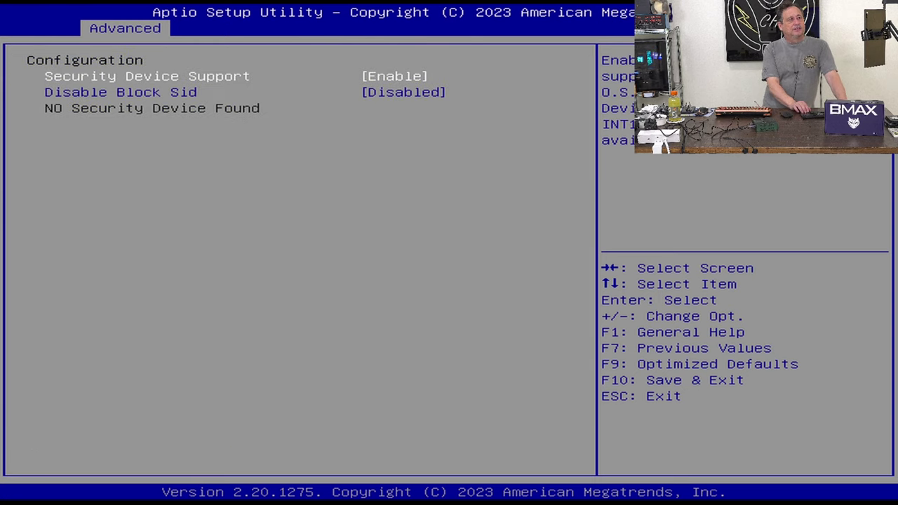
{"action": "key", "text": "Down"}
{"action": "key", "text": "Return"}
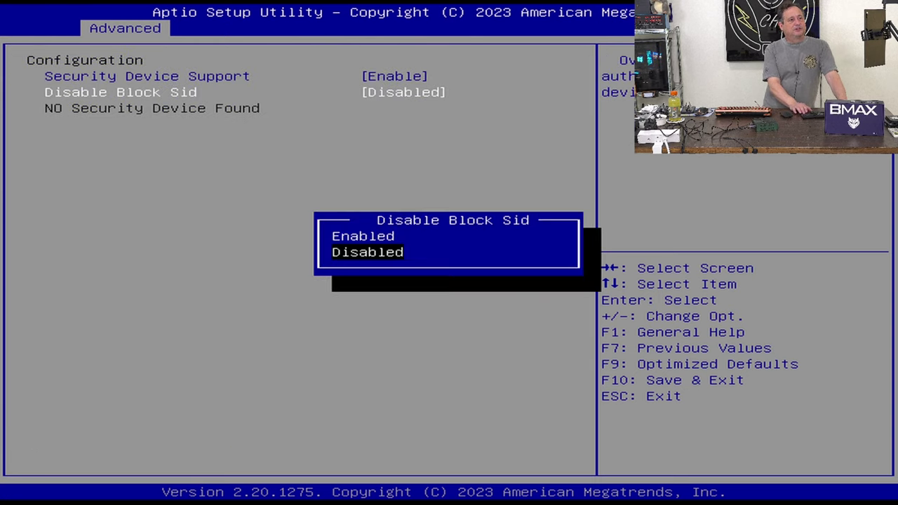
{"action": "key", "text": "Up"}
{"action": "key", "text": "Return"}
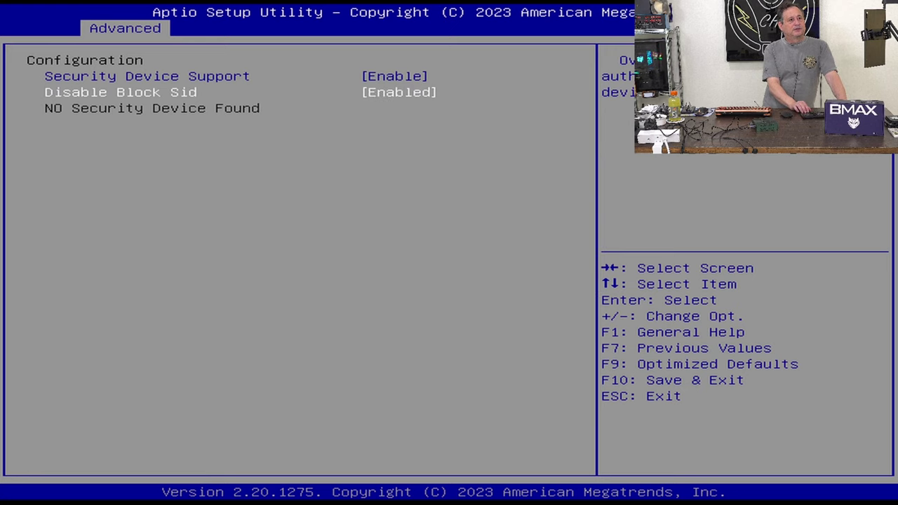
{"action": "key", "text": "Up"}
{"action": "key", "text": "Down"}
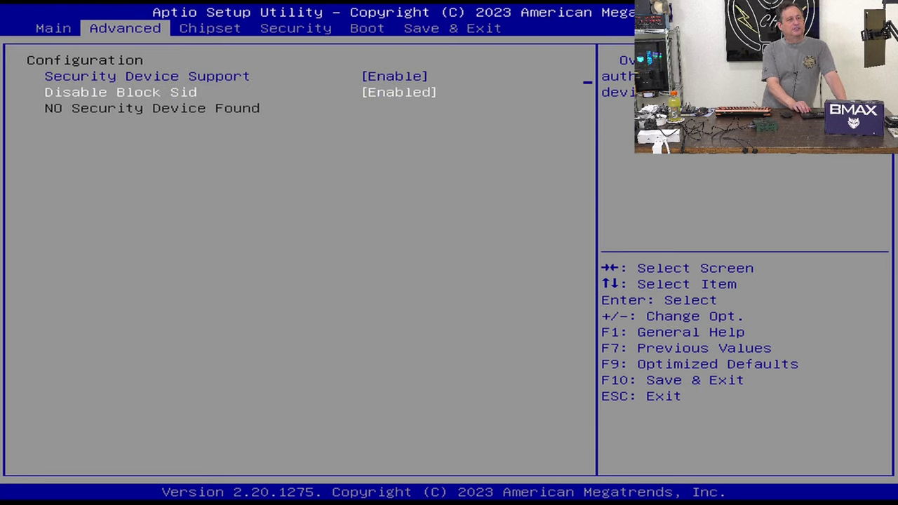
{"action": "key", "text": "Escape"}
{"action": "key", "text": "Down"}
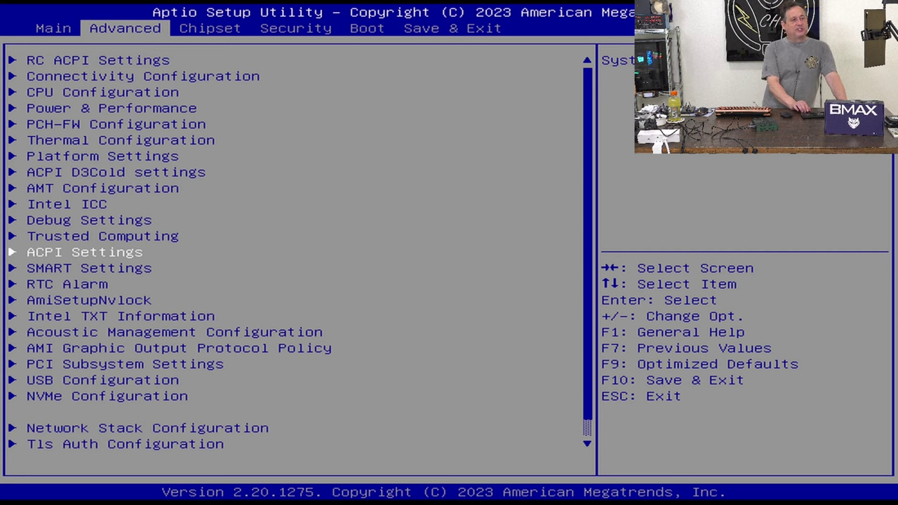
- Go through the remaining entries of the Advanced settings list, cycling around to Thermal Configuration
{"action": "key", "text": "Down"}
{"action": "key", "text": "Down"}
{"action": "key", "text": "Down"}
{"action": "key", "text": "Down"}
{"action": "key", "text": "Down"}
{"action": "key", "text": "Down"}
{"action": "key", "text": "Down"}
{"action": "key", "text": "Down"}
{"action": "key", "text": "Down"}
{"action": "key", "text": "Down"}
{"action": "key", "text": "Down"}
{"action": "key", "text": "Down"}
{"action": "key", "text": "Down"}
{"action": "key", "text": "Down"}
{"action": "key", "text": "Down"}
{"action": "key", "text": "Down"}
{"action": "key", "text": "Down"}
{"action": "key", "text": "Down"}
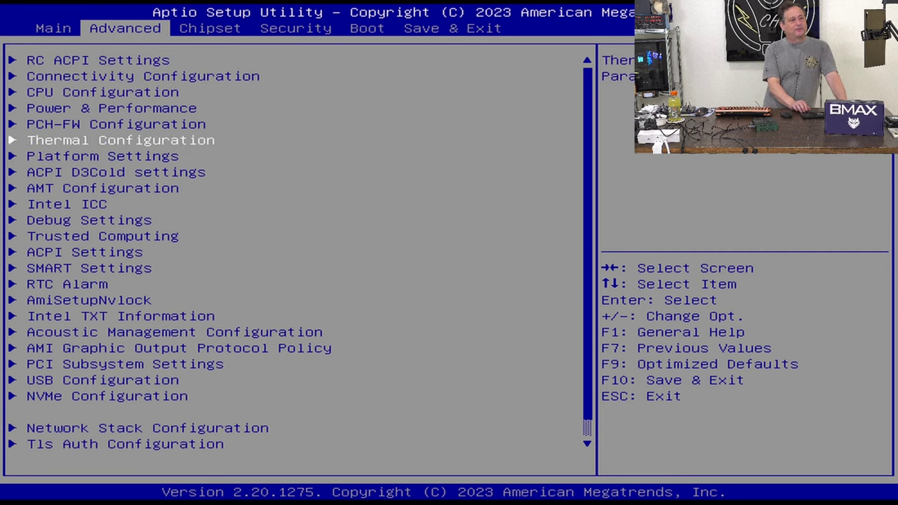
- Look over the Security, Boot and Save & Exit settings, and back out of saving the configuration
{"action": "key", "text": "Right"}
{"action": "key", "text": "Right"}
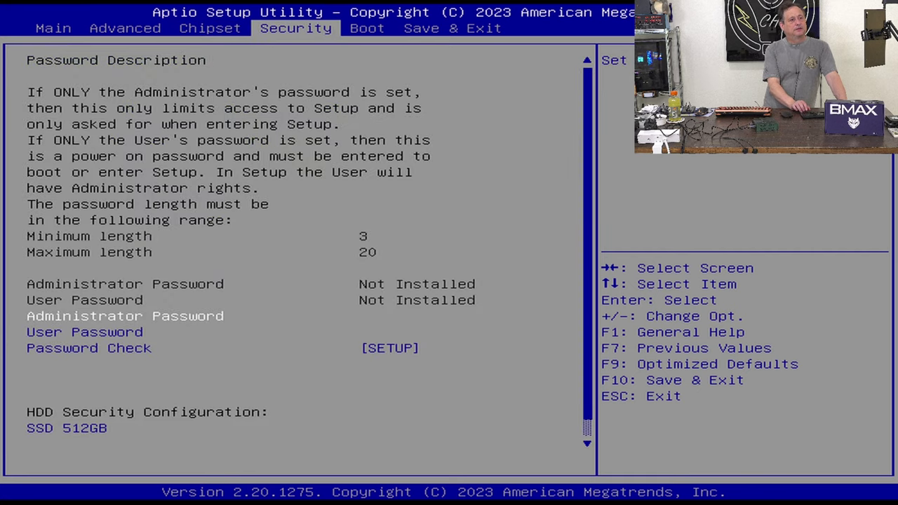
{"action": "key", "text": "Right"}
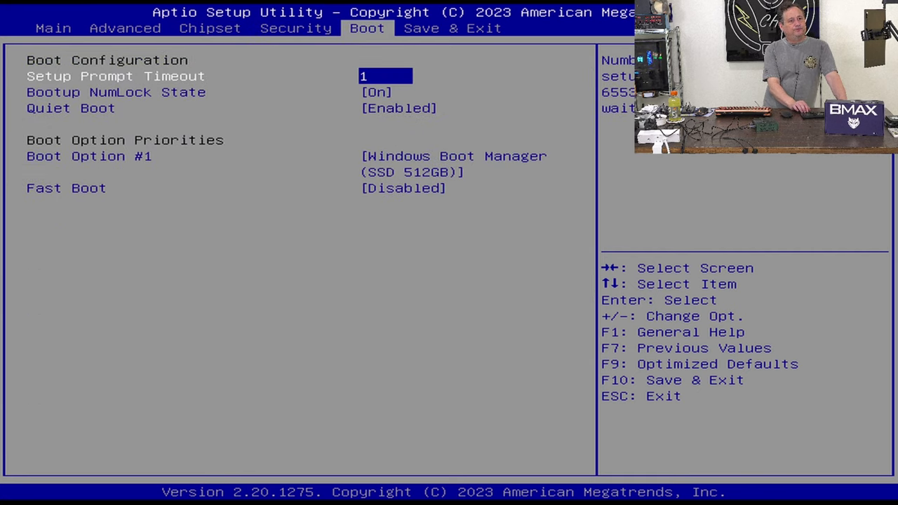
{"action": "key", "text": "Right"}
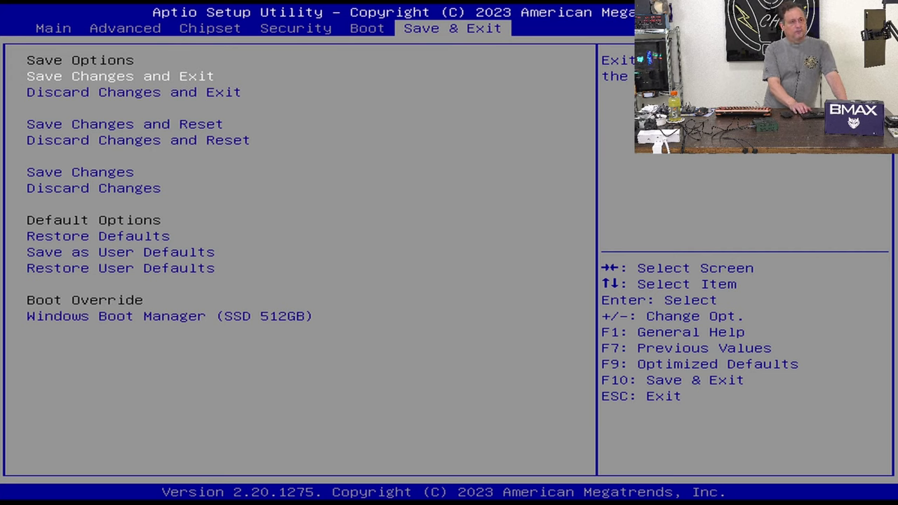
{"action": "key", "text": "Return"}
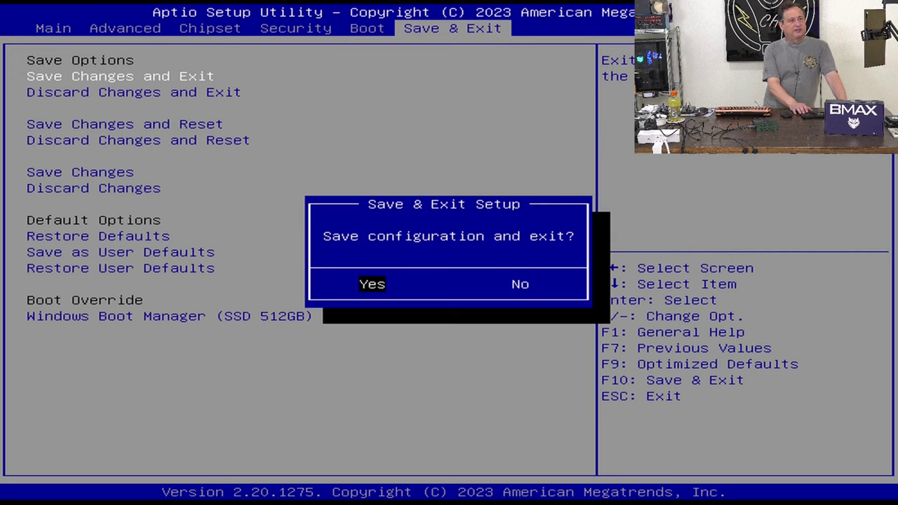
{"action": "key", "text": "Escape"}
- Restore the BIOS setup to its optimized defaults from the Save & Exit options
{"action": "key", "text": "Left"}
{"action": "key", "text": "Right"}
{"action": "key", "text": "Down"}
{"action": "key", "text": "Down"}
{"action": "key", "text": "Down"}
{"action": "key", "text": "Down"}
{"action": "key", "text": "Up"}
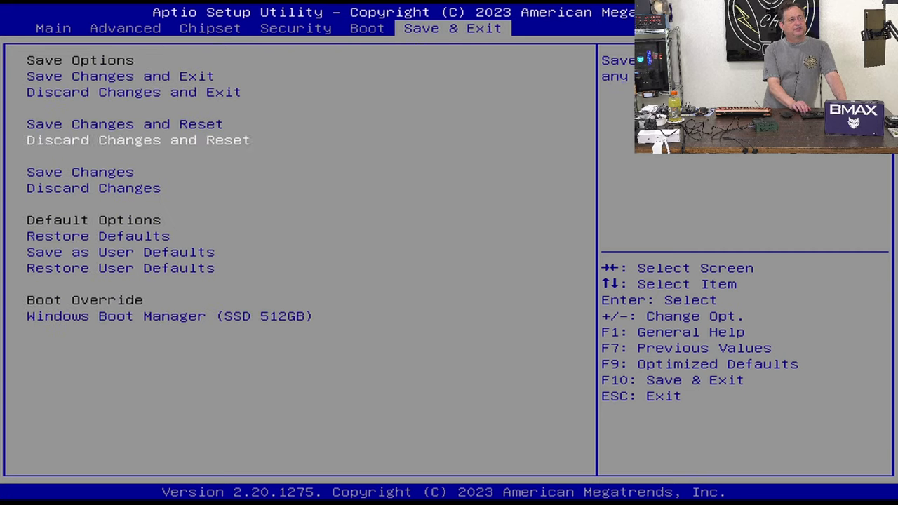
{"action": "key", "text": "Up"}
{"action": "key", "text": "Down"}
{"action": "key", "text": "Down"}
{"action": "key", "text": "Down"}
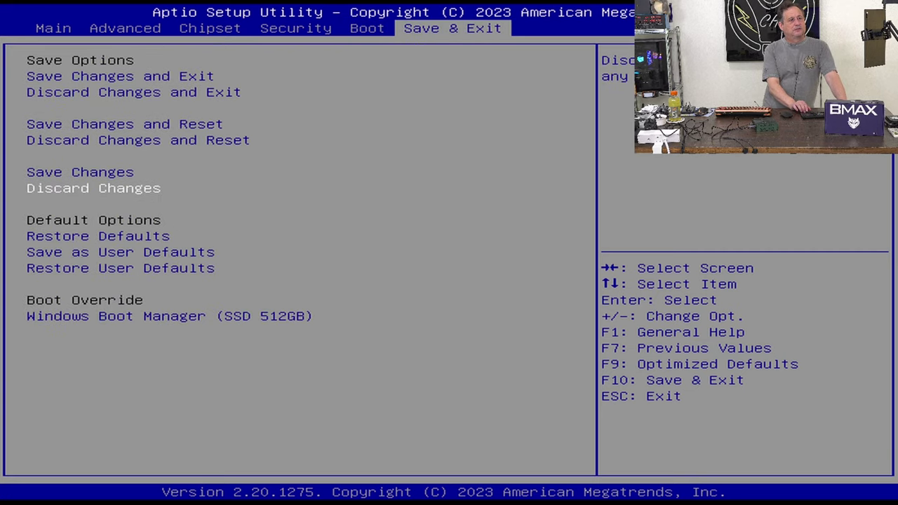
{"action": "key", "text": "Down"}
{"action": "key", "text": "Down"}
{"action": "key", "text": "Up"}
{"action": "key", "text": "Return"}
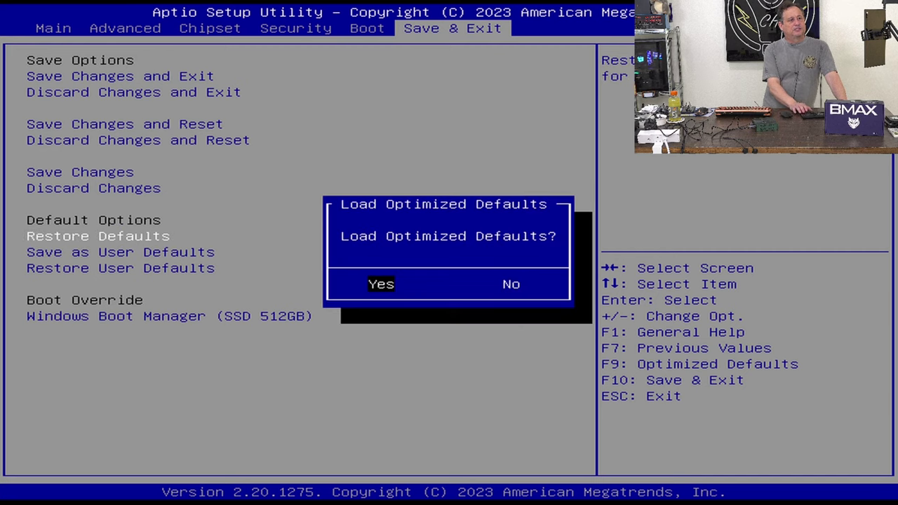
{"action": "key", "text": "Return"}
- Save the configuration changes and exit the BIOS setup
{"action": "key", "text": "Up"}
{"action": "key", "text": "Up"}
{"action": "key", "text": "Up"}
{"action": "key", "text": "Up"}
{"action": "key", "text": "Up"}
{"action": "key", "text": "Up"}
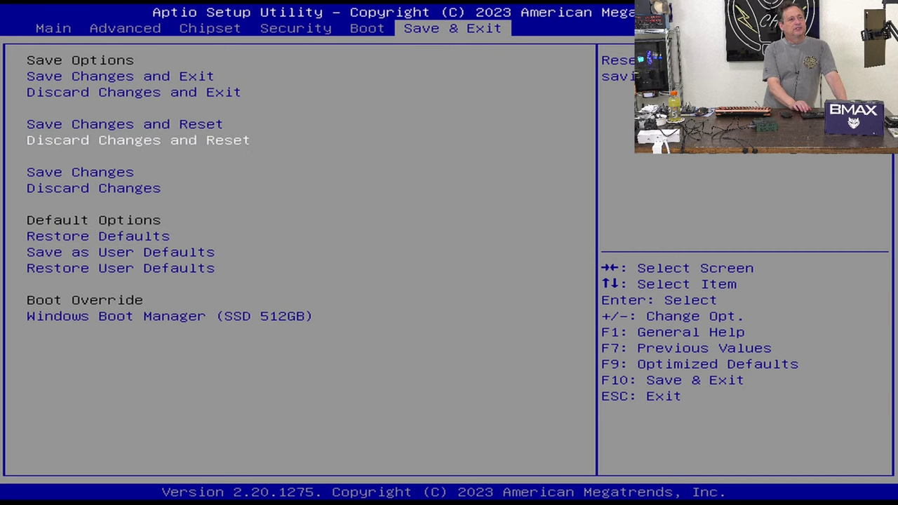
{"action": "key", "text": "Return"}
{"action": "key", "text": "Escape"}
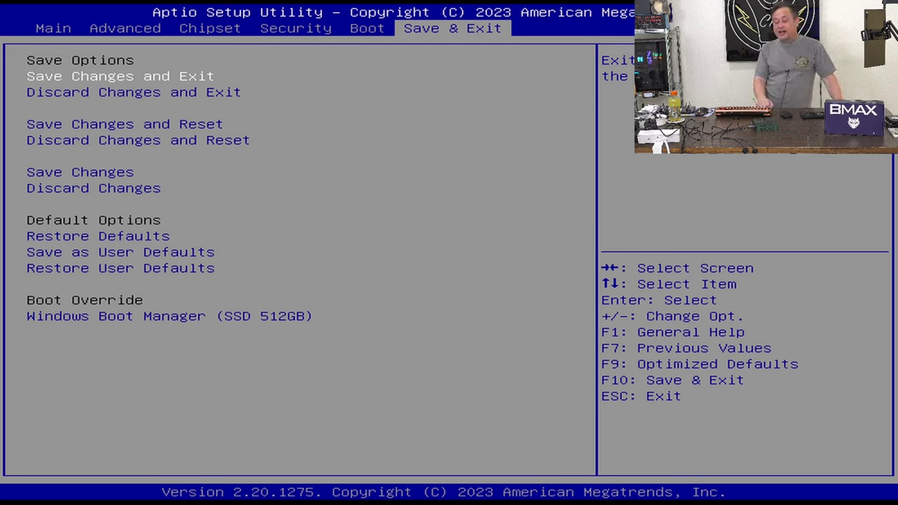
{"action": "key", "text": "Return"}
{"action": "key", "text": "Return"}
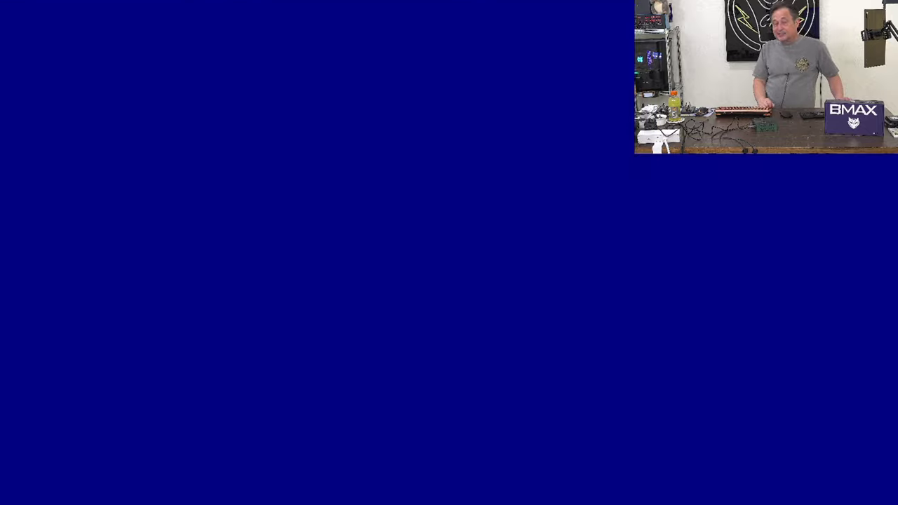
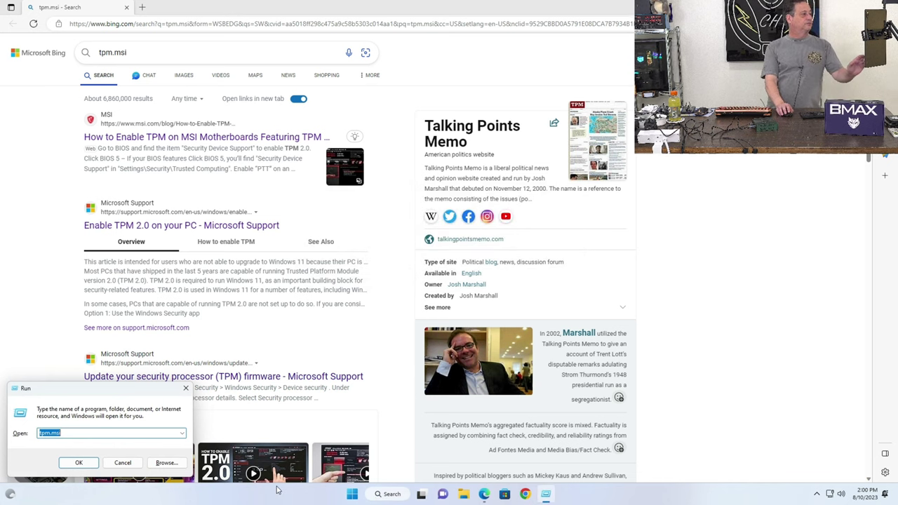
- Correct the Run command to tpm.msc, check the computer's TPM status, and close the TPM Management window
{"action": "key", "text": "End"}
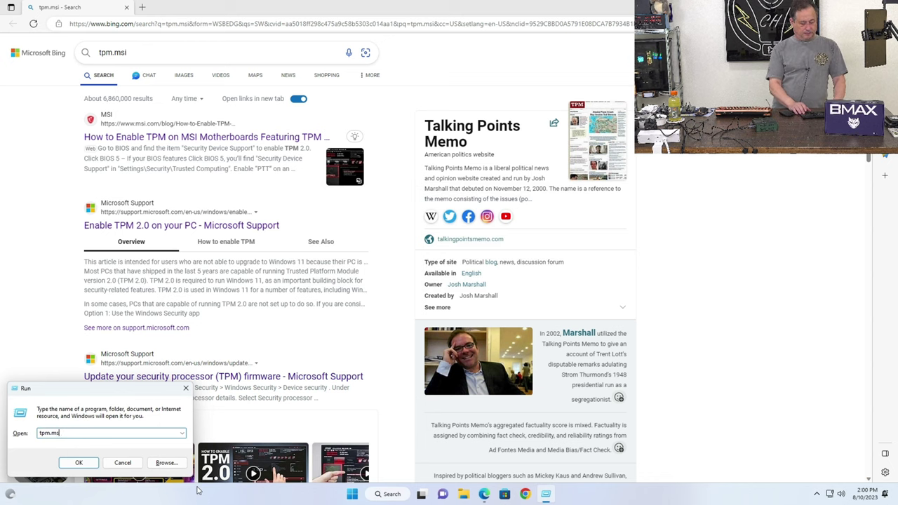
{"action": "type", "text": "c"}
{"action": "key", "text": "Return"}
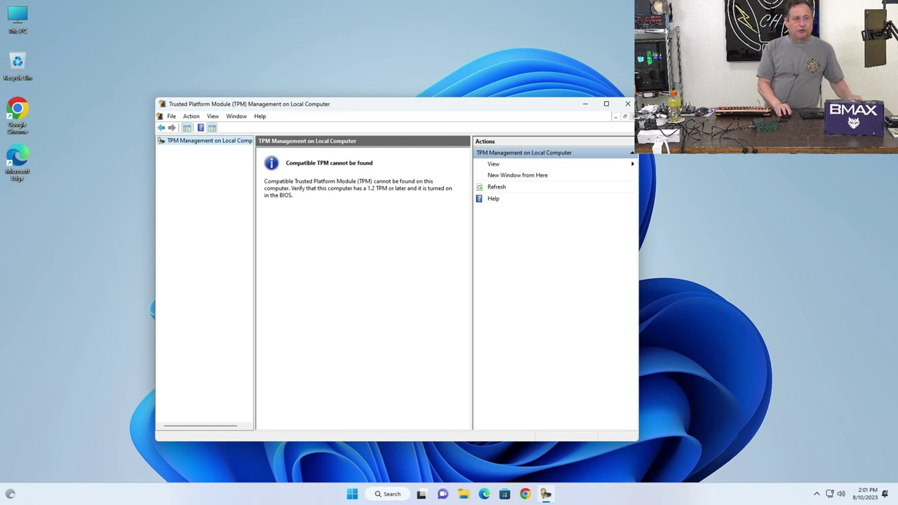
{"action": "left_click", "coordinate": [627, 104]}
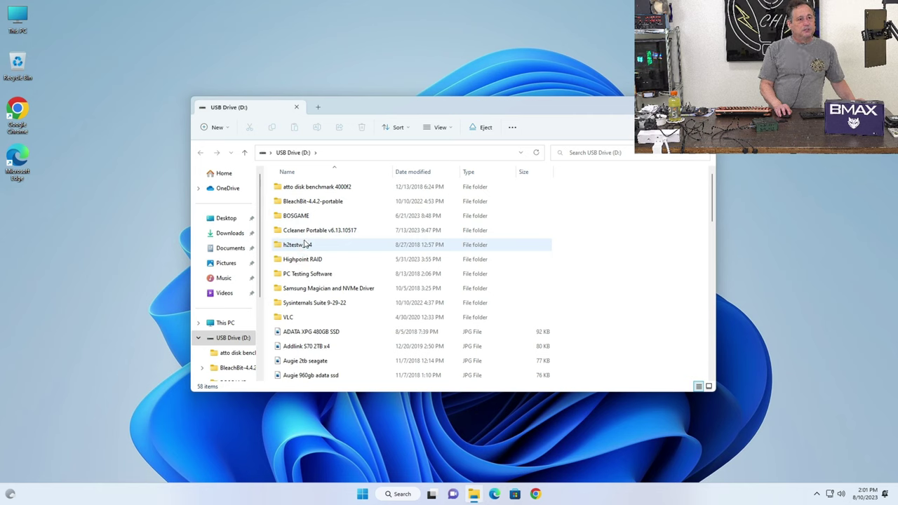
- Copy the Crystal Disk Mark Portable v8.0.4c folder from the USB drive's PC Testing Software folder to the desktop and close the window
{"action": "double_click", "coordinate": [310, 273]}
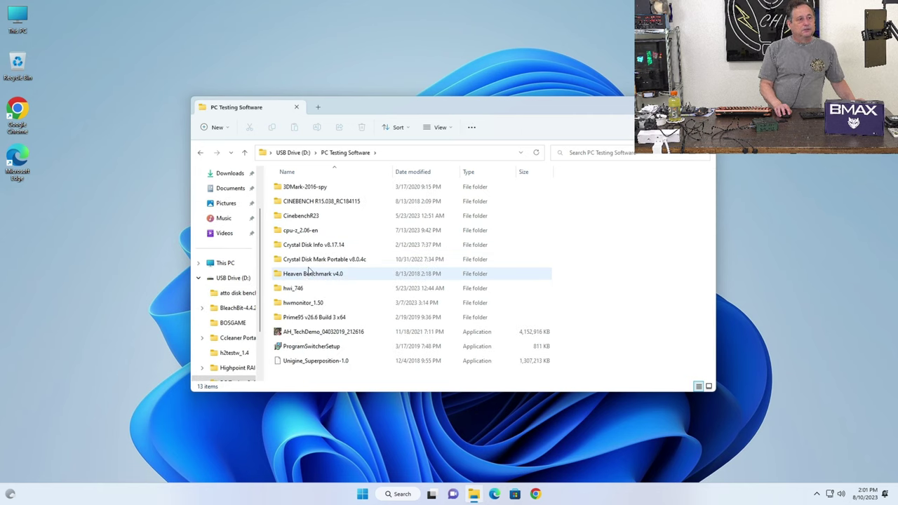
{"action": "left_click_drag", "start_coordinate": [325, 258], "coordinate": [106, 261]}
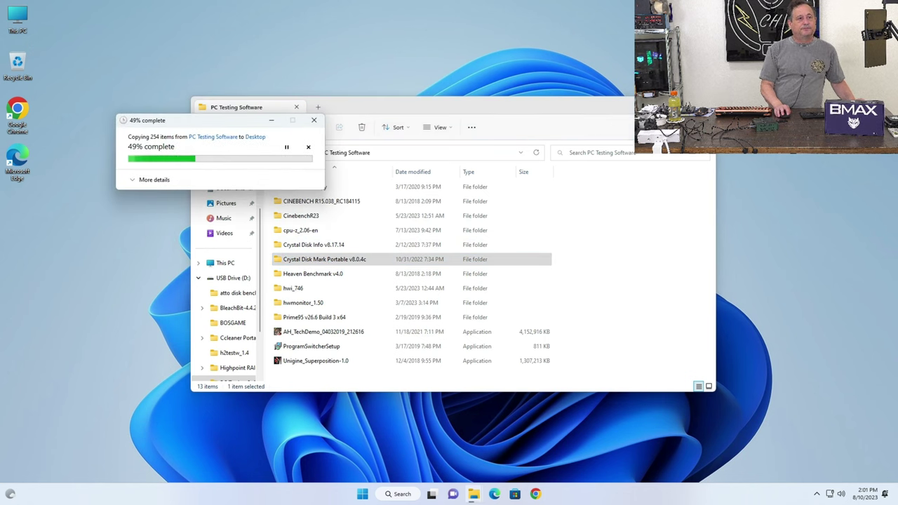
{"action": "left_click", "coordinate": [698, 107]}
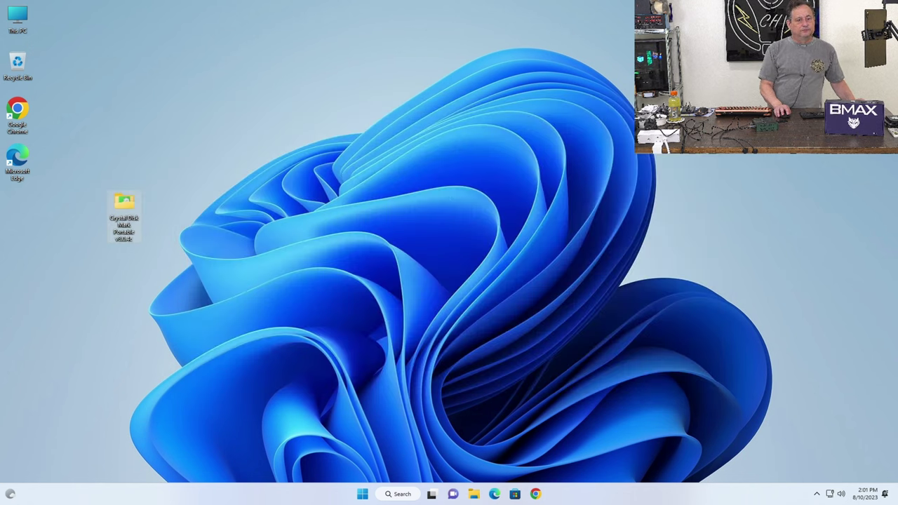
- Safely eject the Extreme USB drive (D:) and dismiss the hidden tray icons
{"action": "left_click", "coordinate": [816, 492]}
{"action": "left_click", "coordinate": [816, 467]}
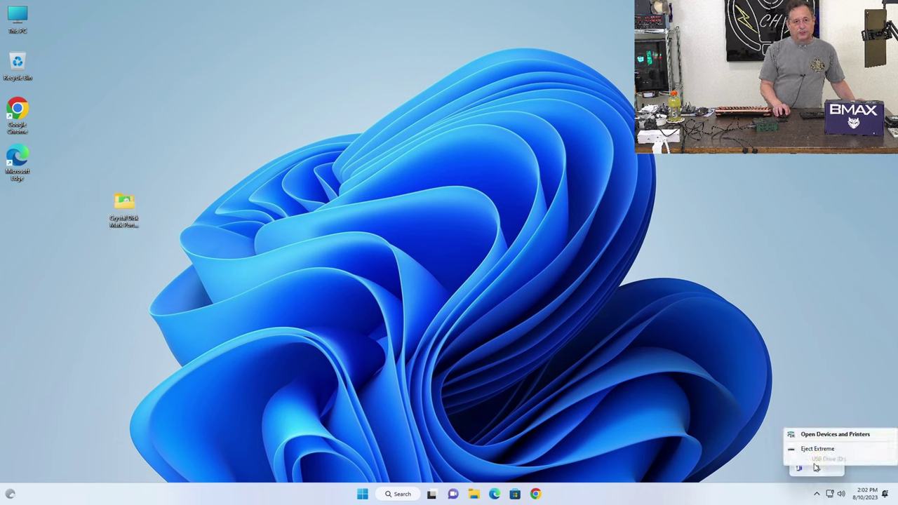
{"action": "left_click", "coordinate": [810, 459]}
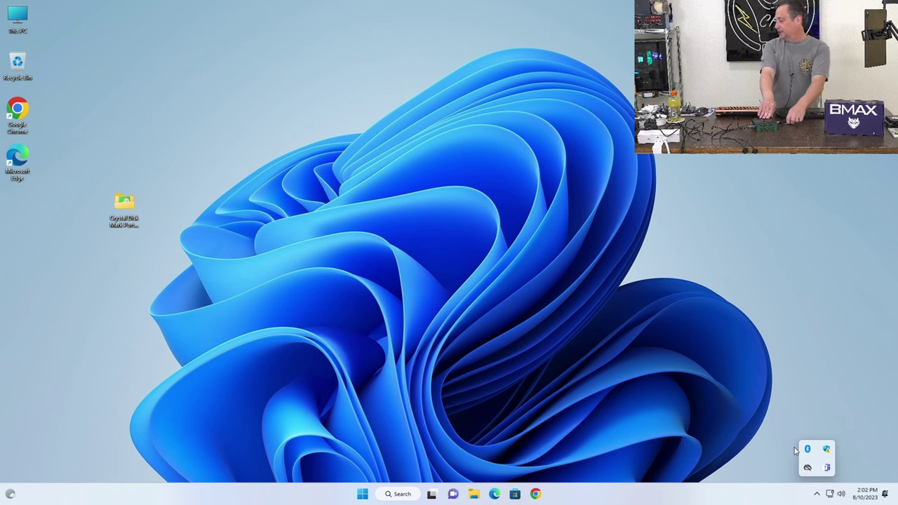
{"action": "left_click", "coordinate": [796, 450]}
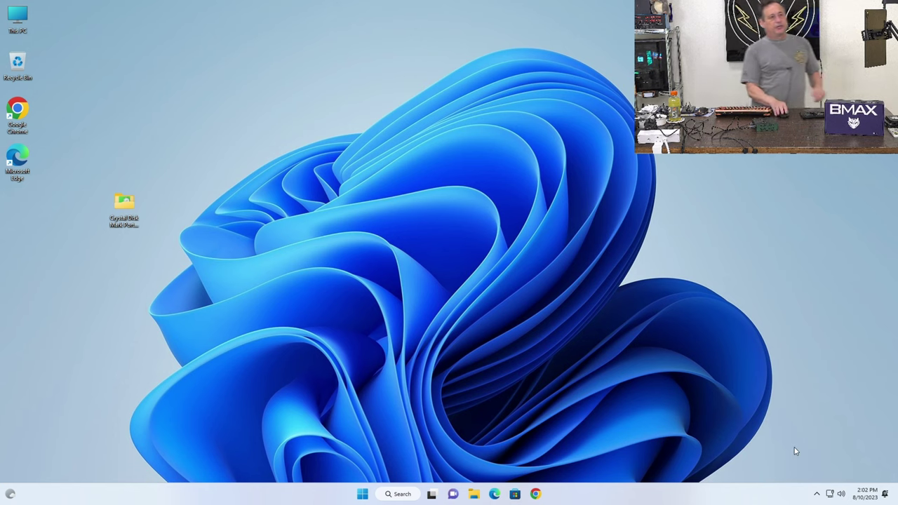
- Launch DiskMark64 from the copied desktop folder, allow it to make changes, and start all benchmark tests on drive C:
{"action": "double_click", "coordinate": [125, 210]}
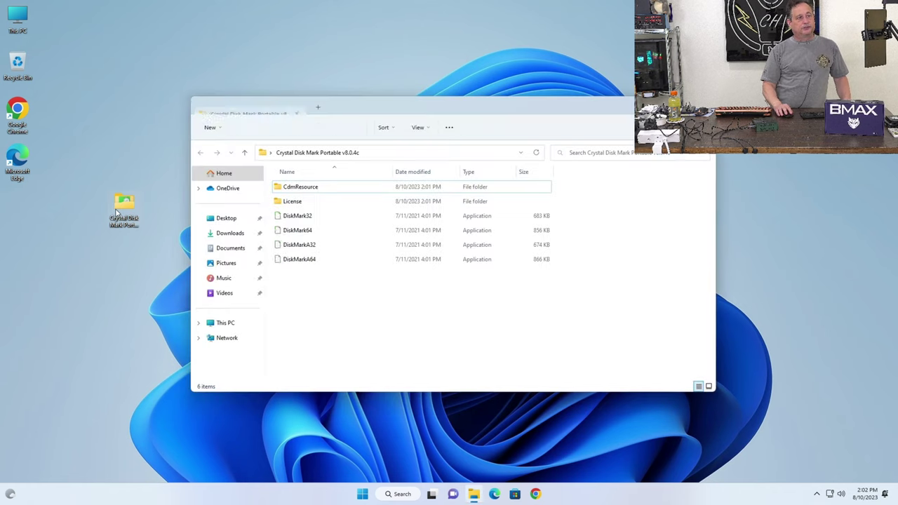
{"action": "double_click", "coordinate": [302, 230]}
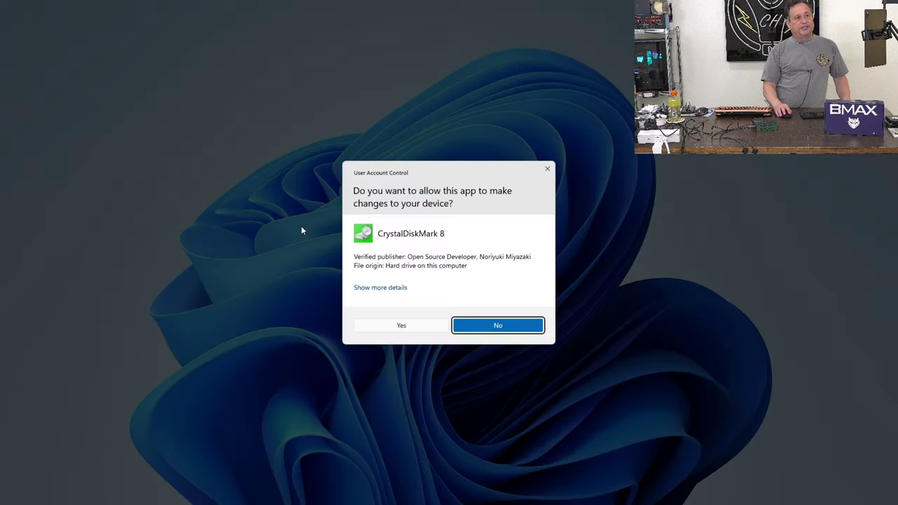
{"action": "left_click", "coordinate": [376, 325]}
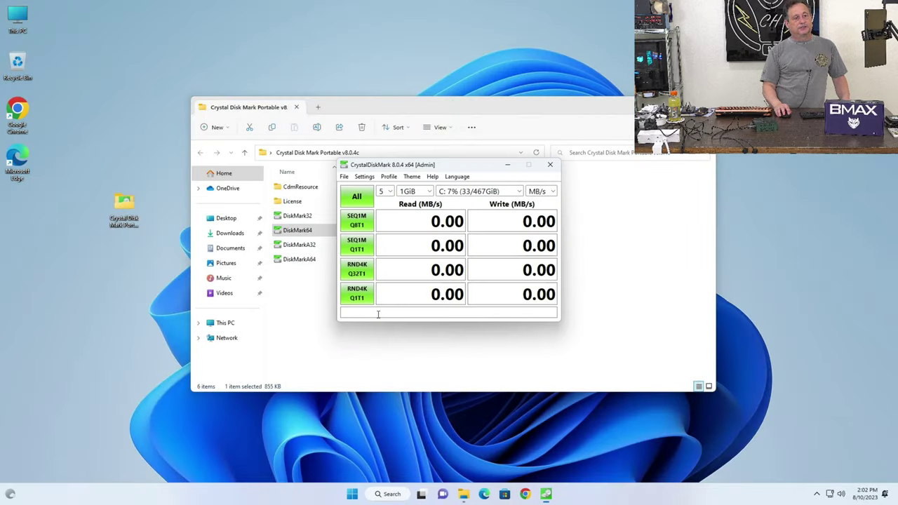
{"action": "left_click", "coordinate": [365, 200]}
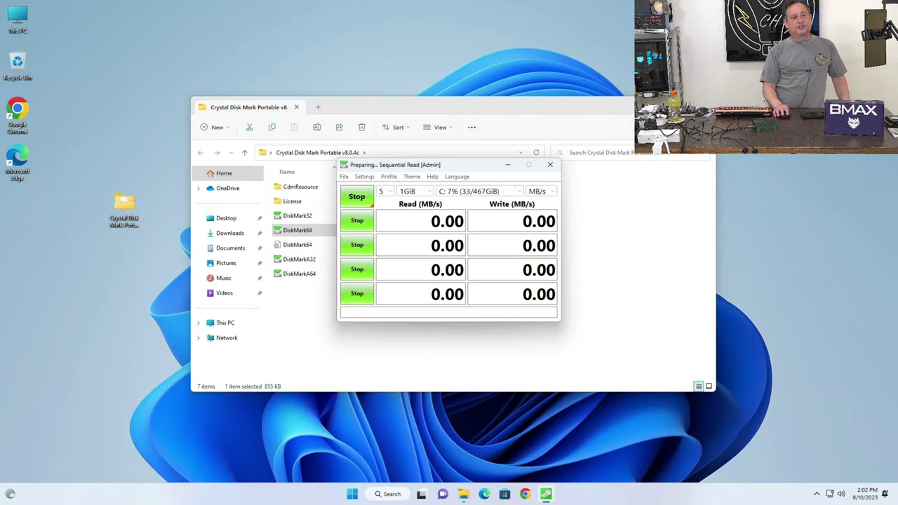